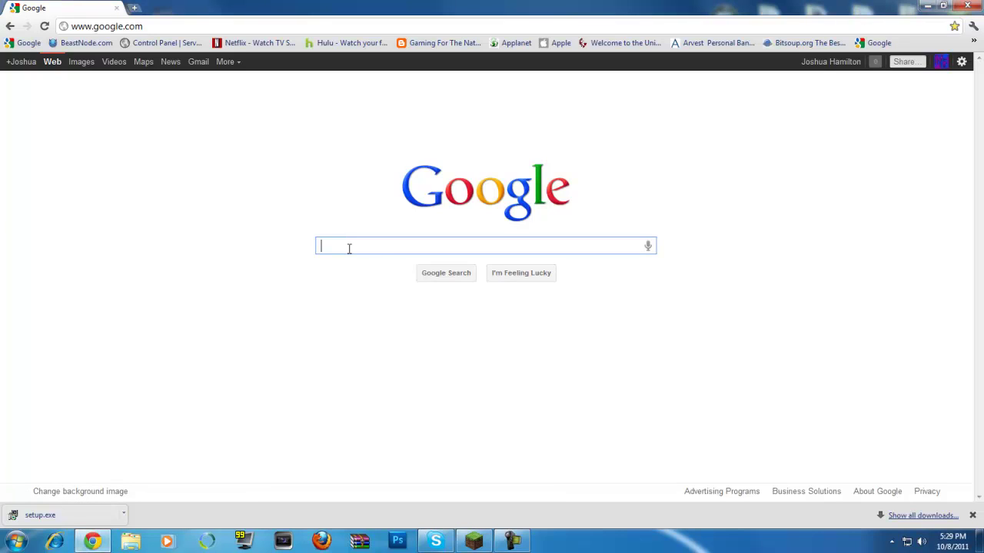
# Step: Search Google for fraps and go to the fraps.com Download page
pyautogui.write('fraps')
pyautogui.press('Return')
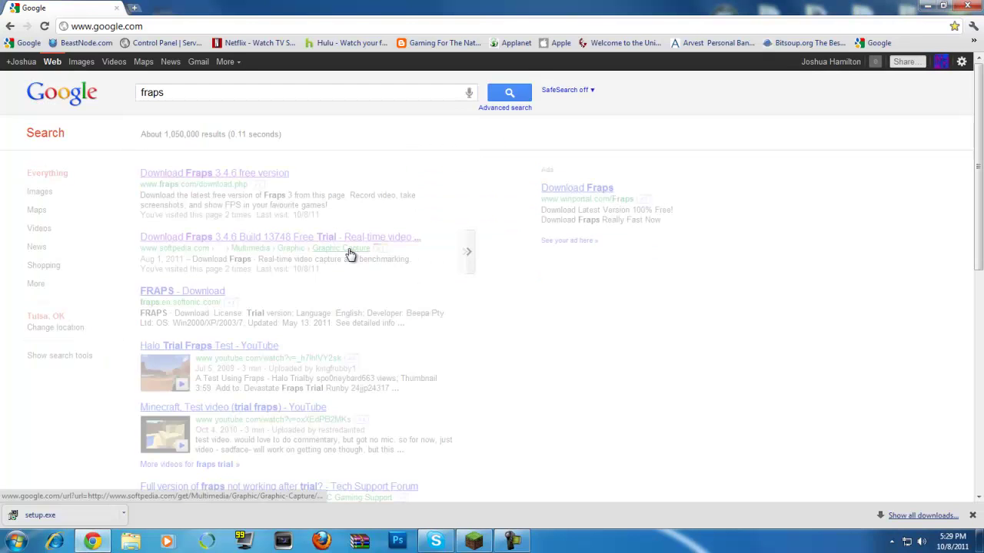
pyautogui.click(190, 171)
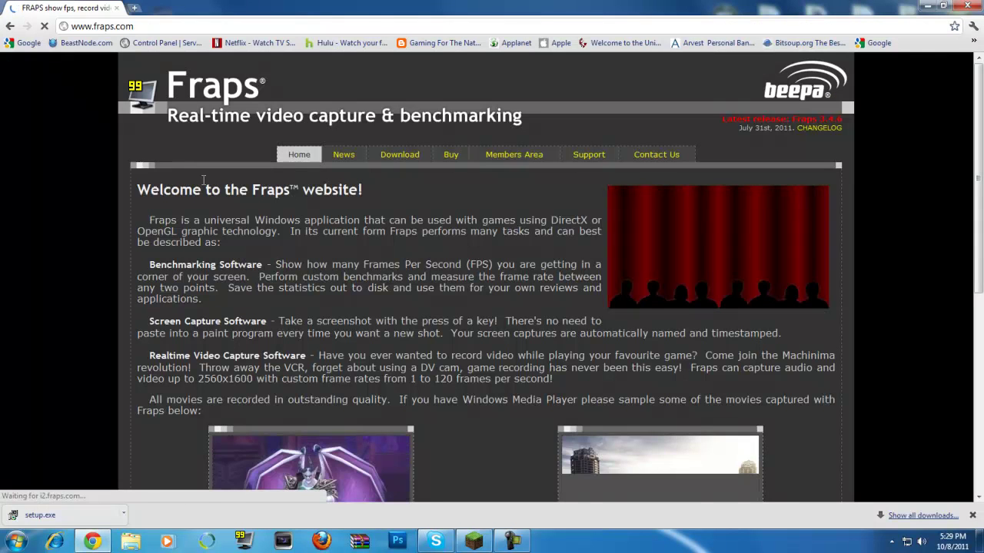
pyautogui.click(404, 156)
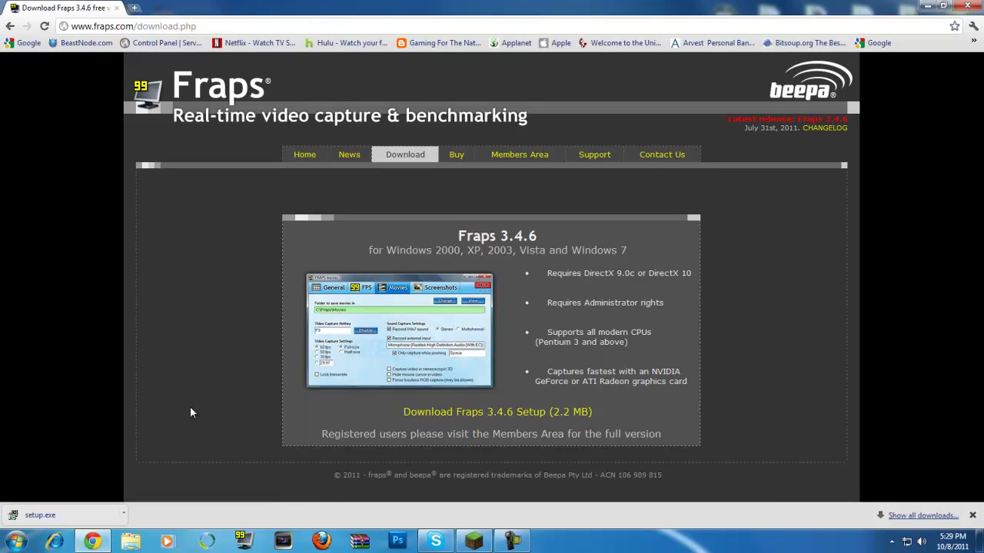
# Step: Hide the downloads shelf and open the Buy page offering the full version for $37
pyautogui.click(972, 516)
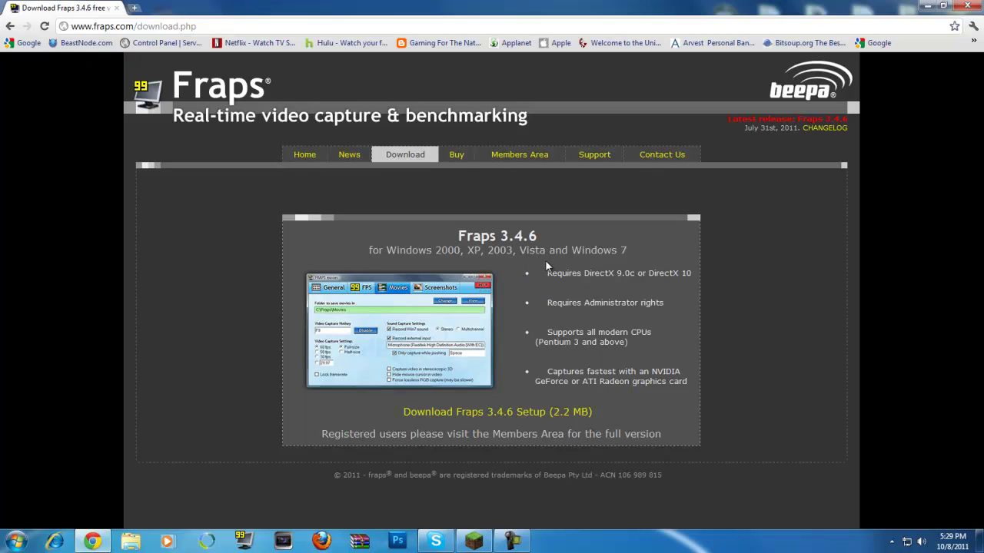
pyautogui.click(457, 155)
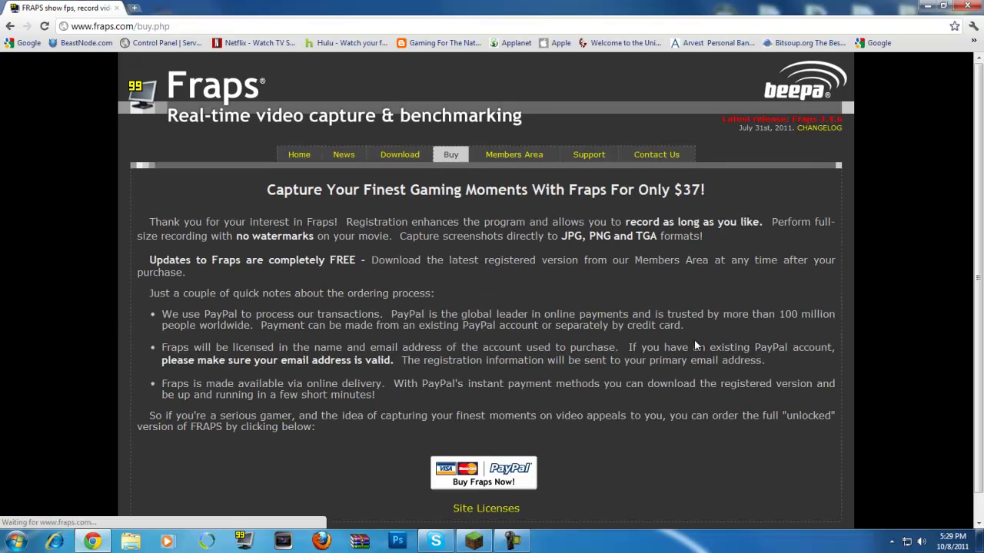
pyautogui.scroll(-1, 529, 370)
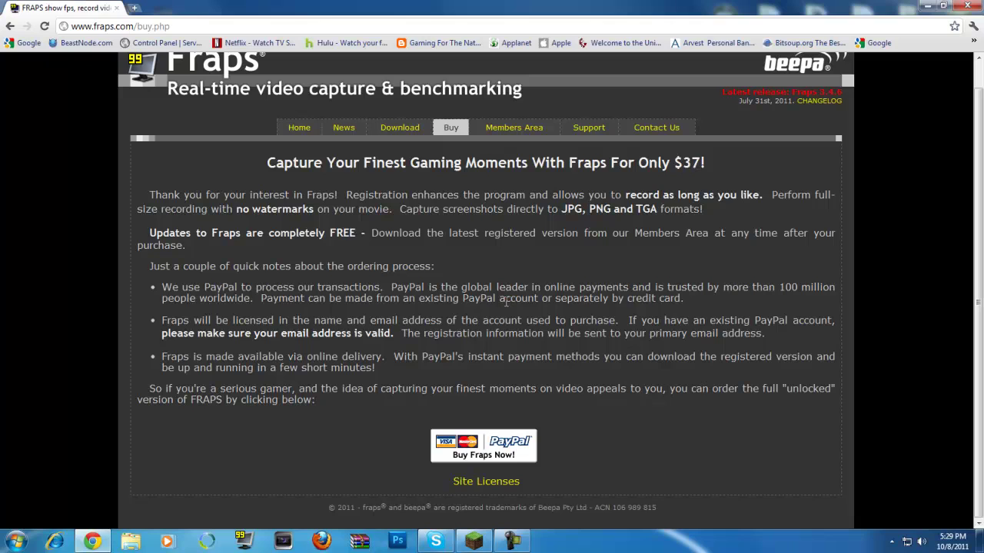
# Step: Search Google for sony vegas and open the Vegas Pro trial page under Trials and Demos
pyautogui.click(28, 43)
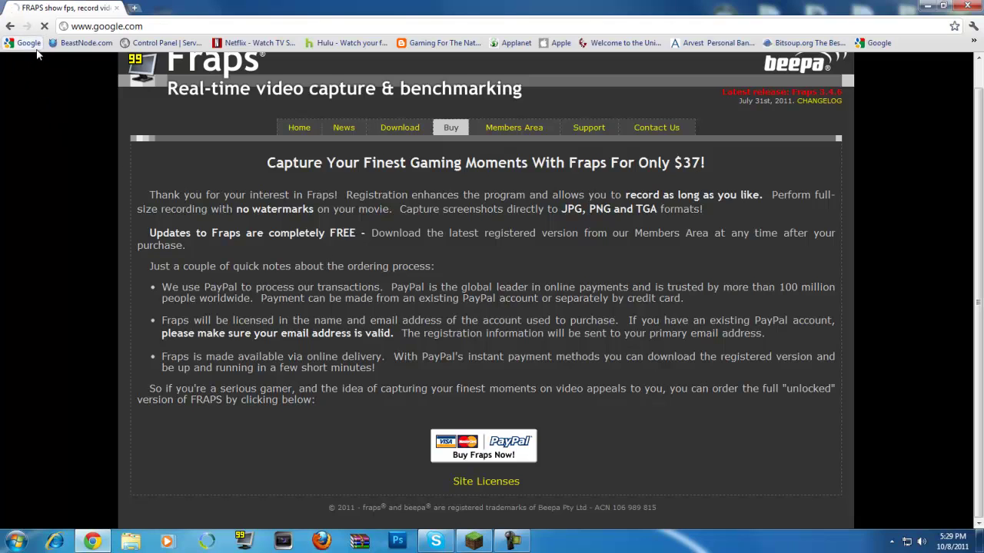
pyautogui.write('sony vega')
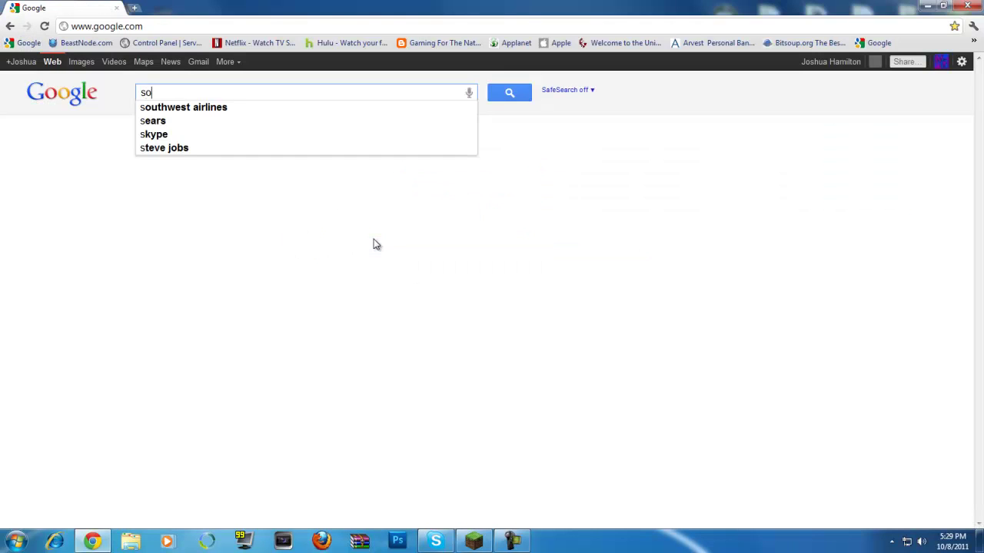
pyautogui.write('s')
pyautogui.press('Return')
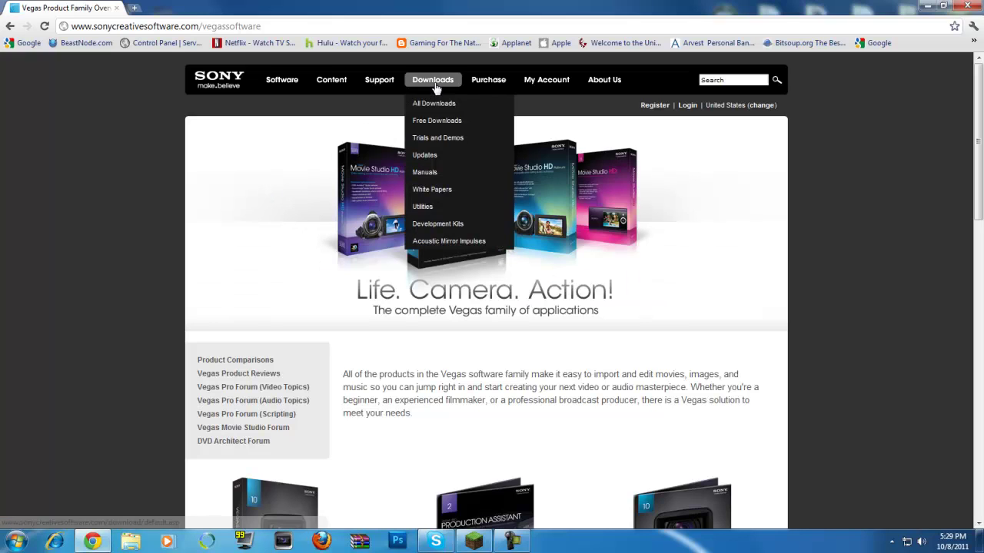
pyautogui.click(427, 136)
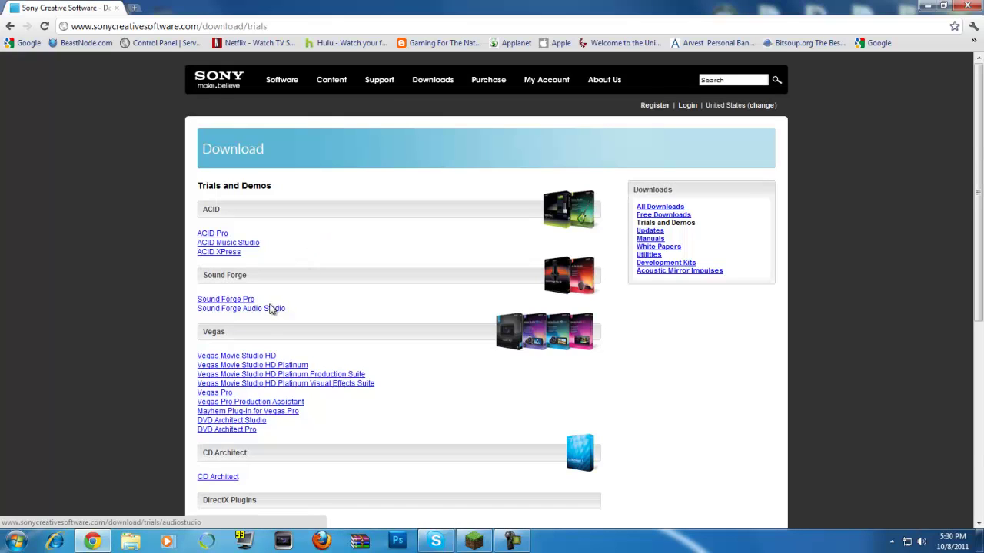
pyautogui.scroll(-3, 274, 308)
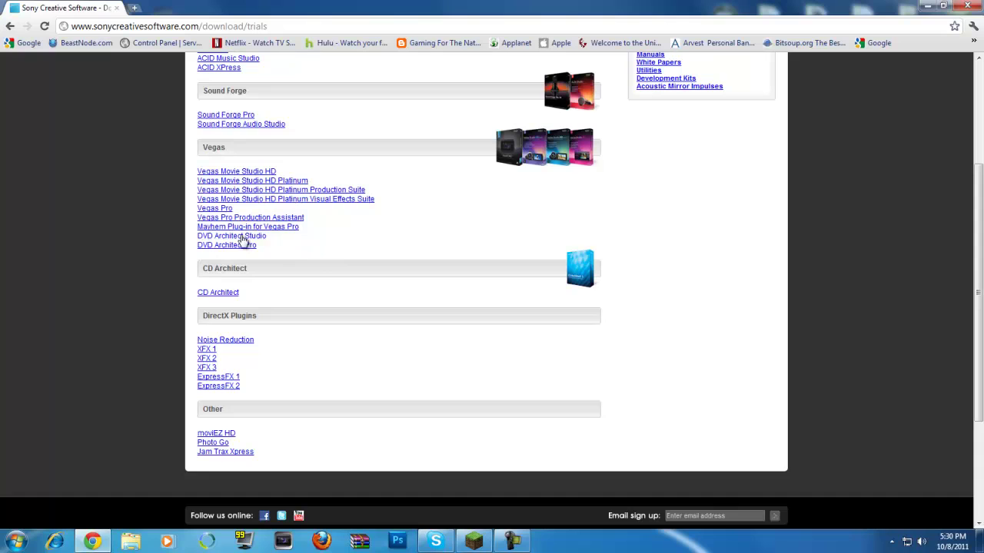
pyautogui.click(221, 208)
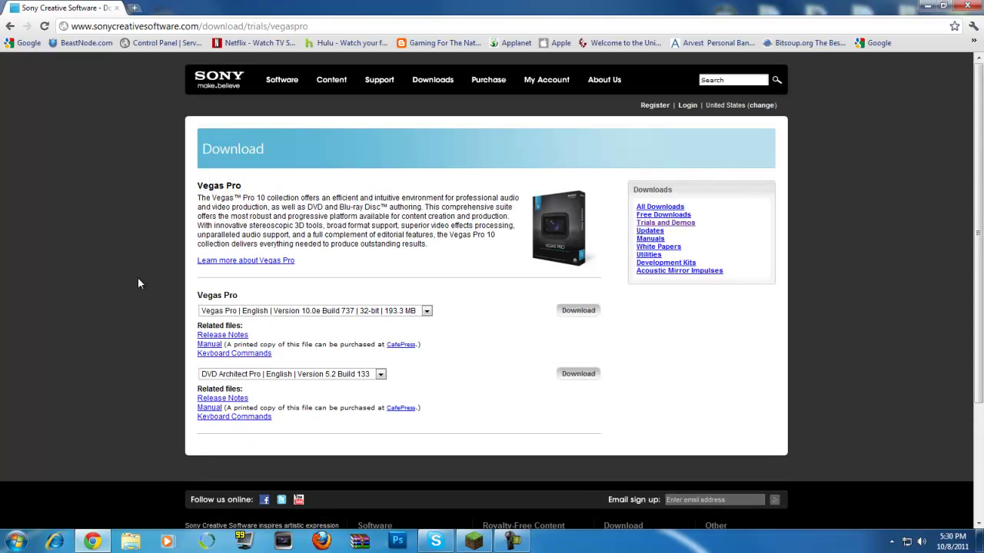
# Step: Start the Vegas Pro 10.0e trial download, cancel it, and close Chrome
pyautogui.click(567, 312)
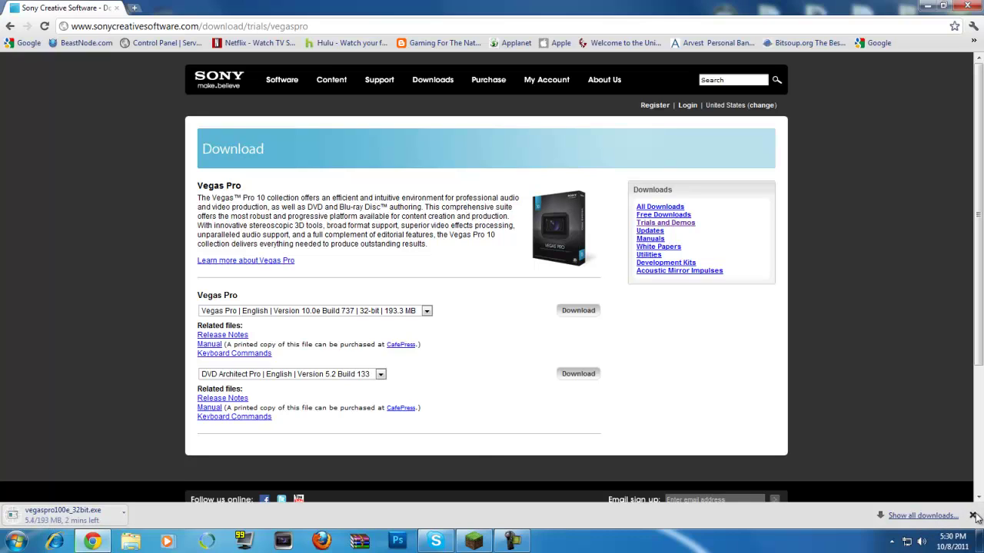
pyautogui.click(123, 511)
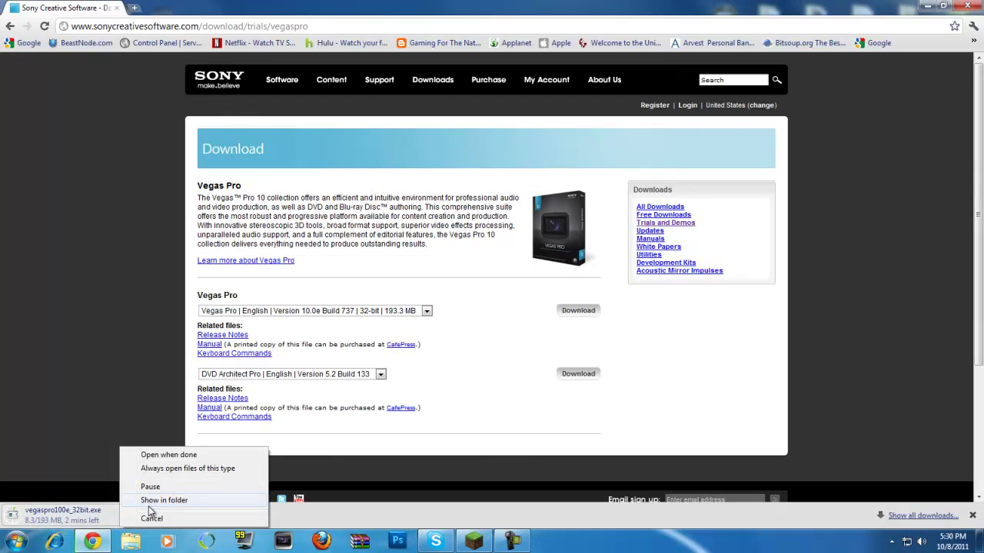
pyautogui.click(151, 518)
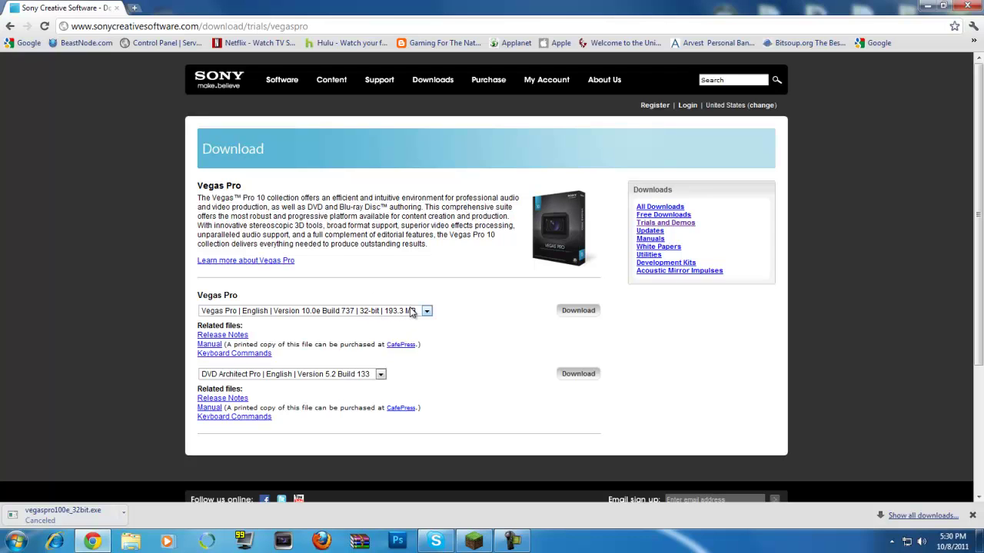
pyautogui.click(967, 8)
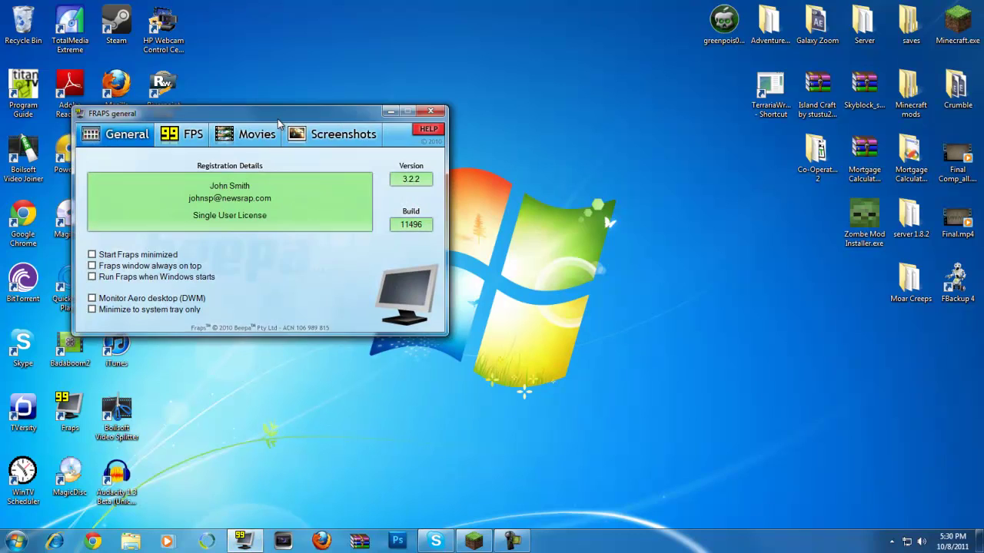
# Step: Move the Fraps window top-left and review the General and FPS tabs, ending on Movies
pyautogui.moveTo(278, 123); pyautogui.dragTo(234, 61)
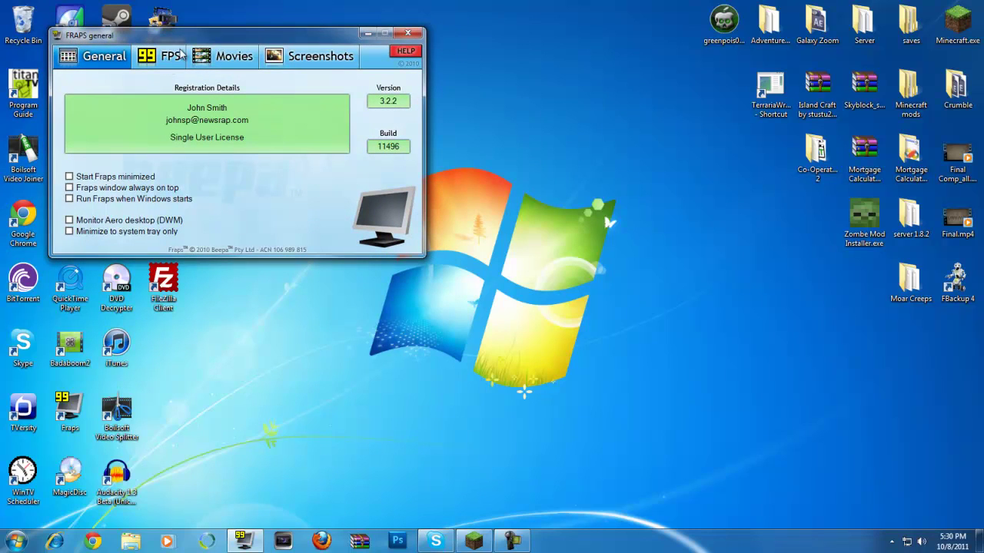
pyautogui.click(222, 56)
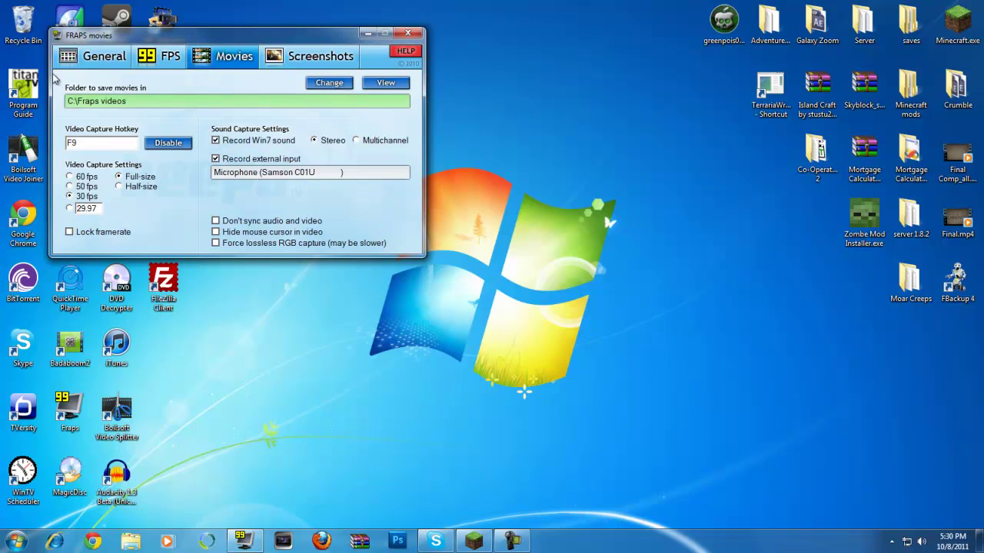
pyautogui.click(86, 62)
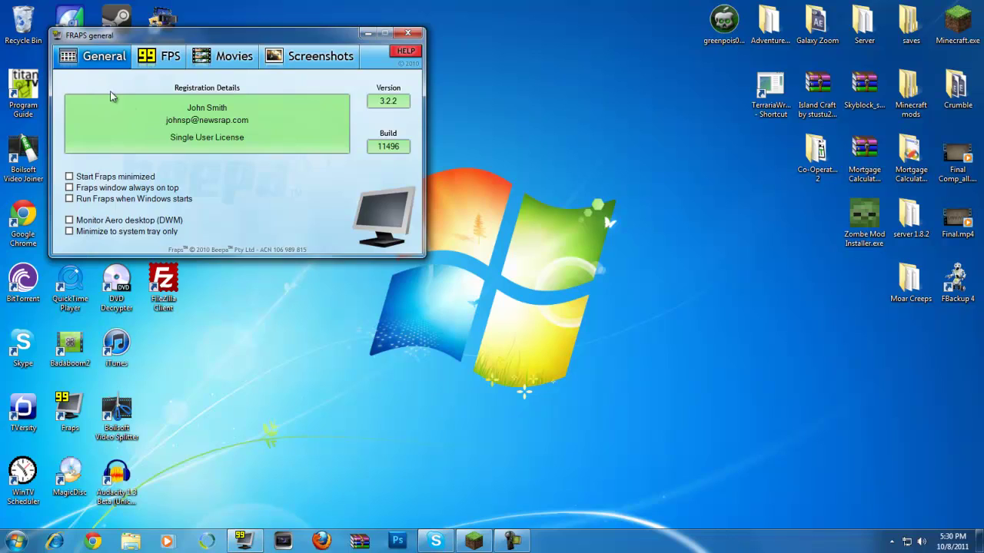
pyautogui.click(150, 63)
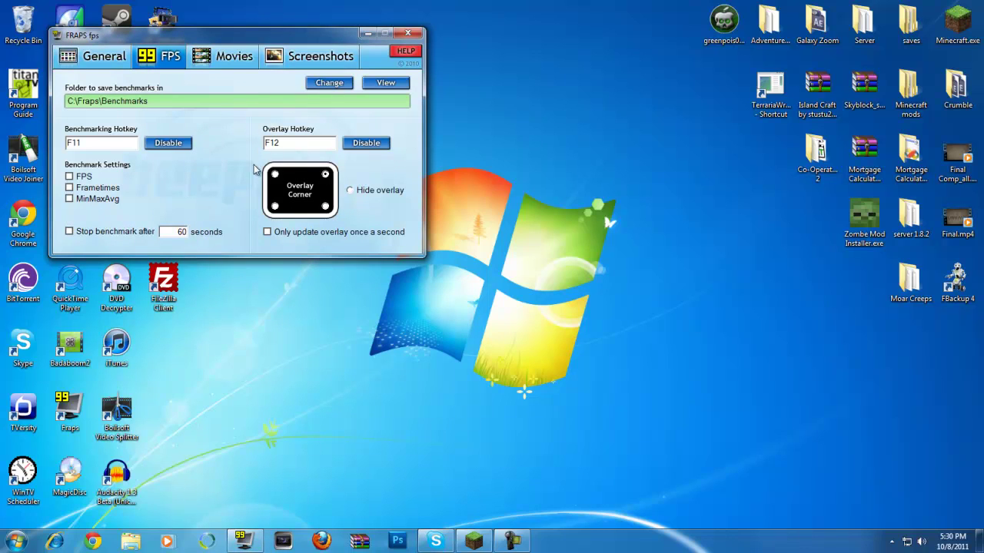
pyautogui.click(242, 61)
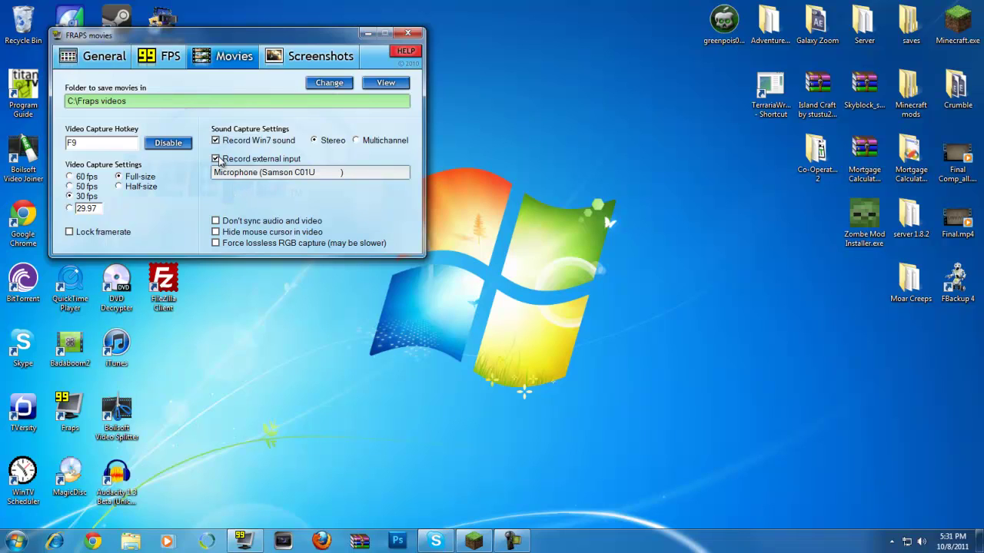
# Step: Make the Astro Chat microphone the default recording device in Windows Sound settings
pyautogui.rightClick(922, 542)
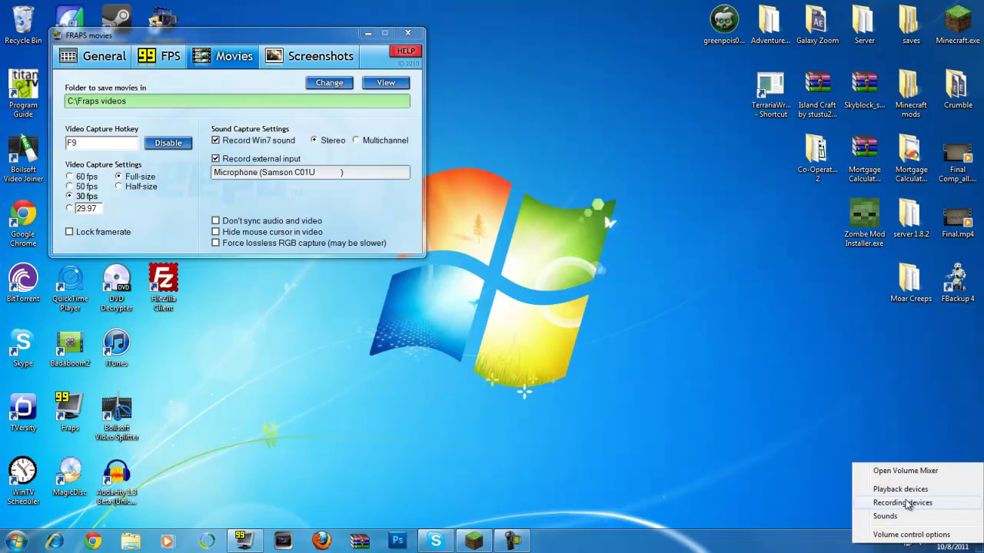
pyautogui.click(907, 505)
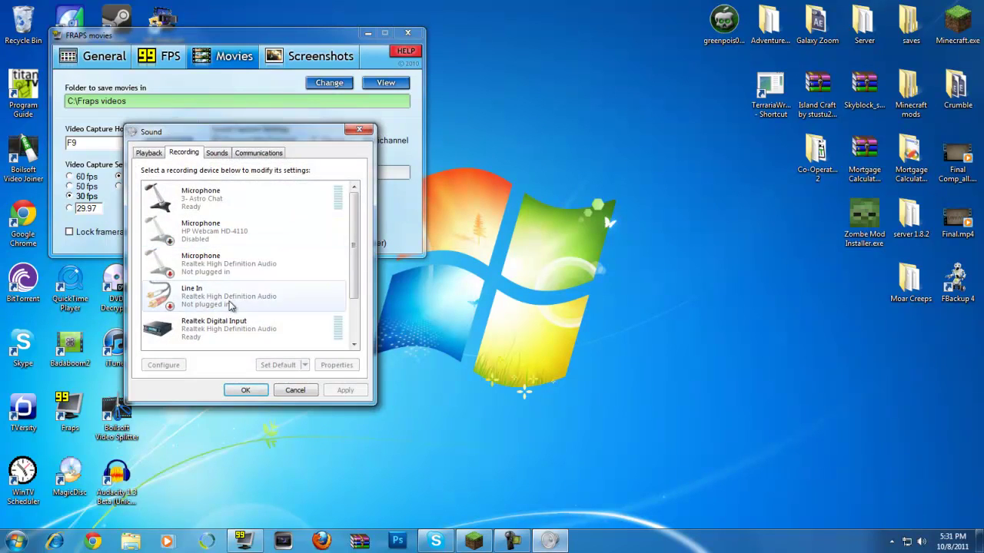
pyautogui.scroll(-1, 230, 308)
pyautogui.scroll(1, 231, 307)
pyautogui.rightClick(226, 203)
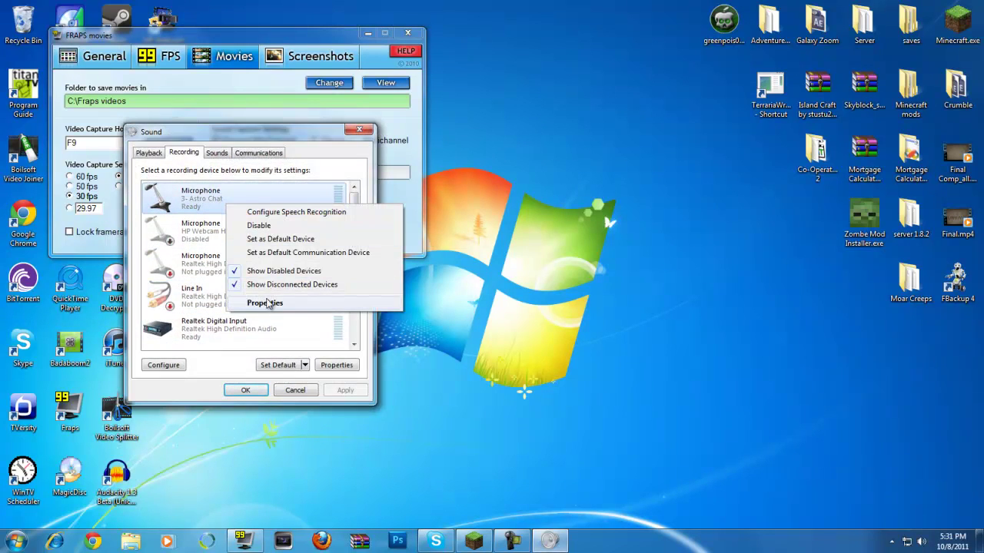
pyautogui.click(270, 241)
pyautogui.click(245, 389)
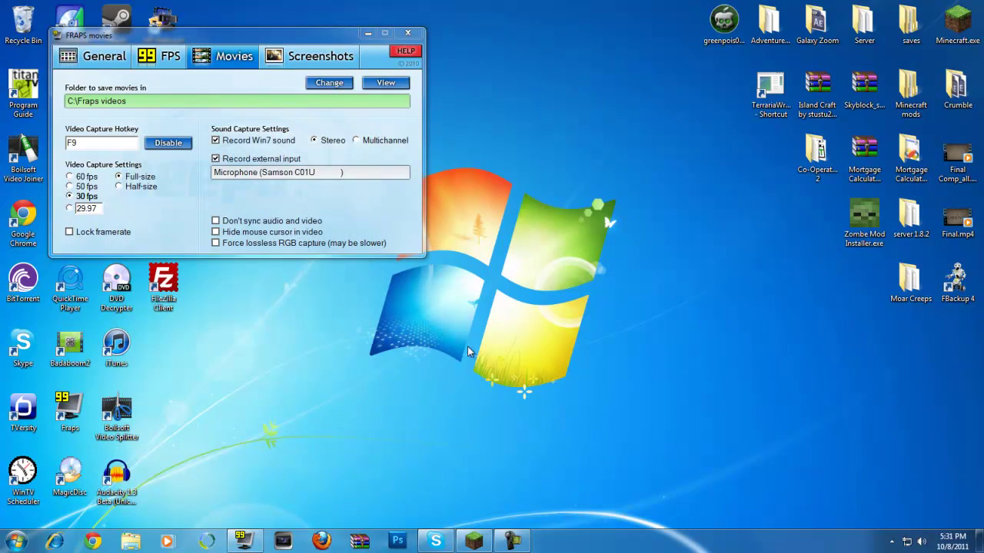
# Step: Close the Fraps settings window and confirm exiting Fraps
pyautogui.click(420, 32)
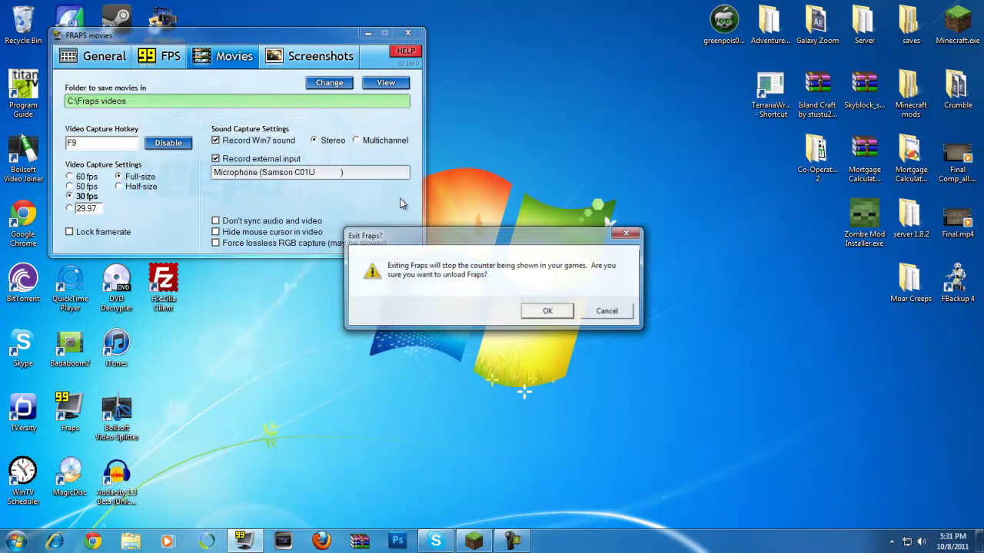
pyautogui.click(615, 314)
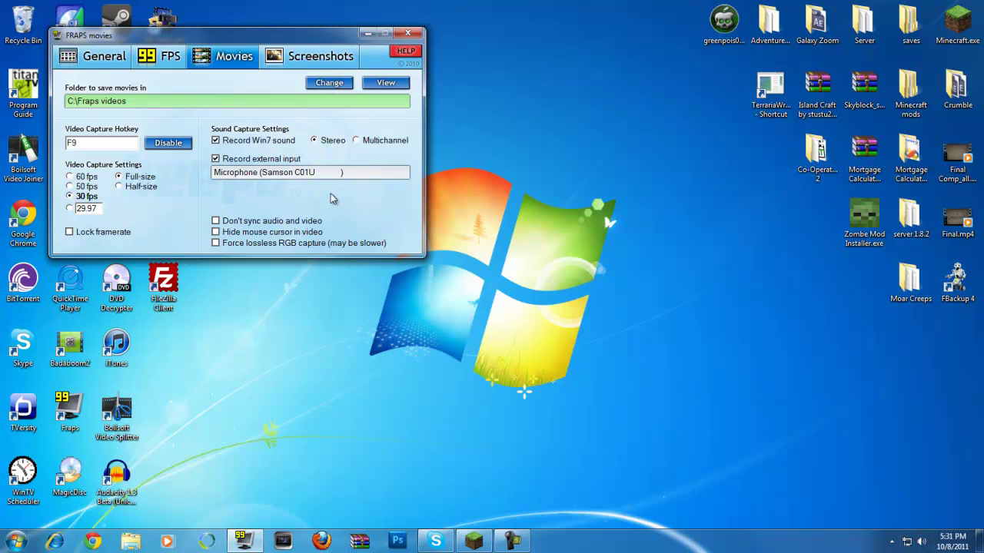
pyautogui.click(408, 33)
pyautogui.click(555, 310)
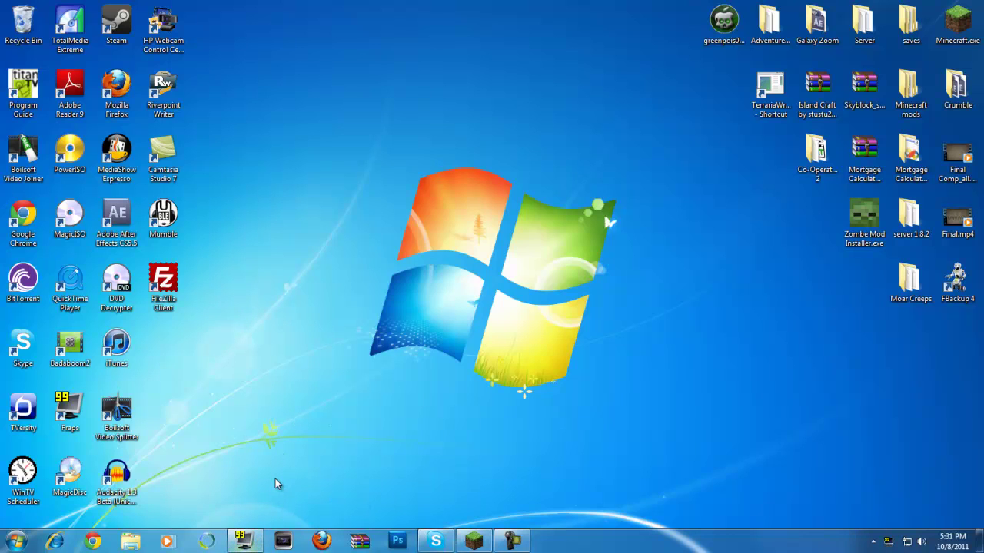
# Step: Reopen Fraps on its Movies settings, select the F9 capture hotkey, and nudge the window up-left
pyautogui.click(159, 56)
pyautogui.click(231, 58)
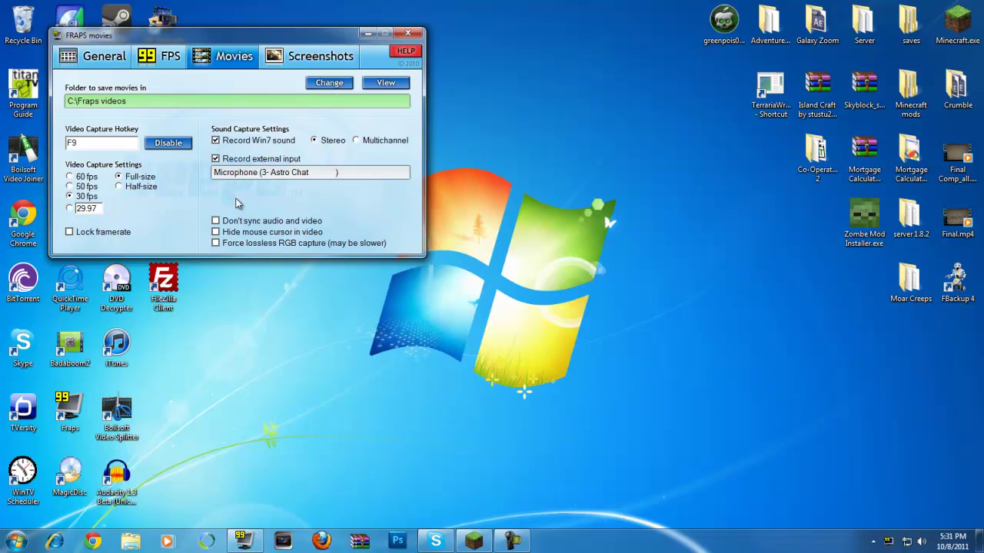
pyautogui.click(301, 62)
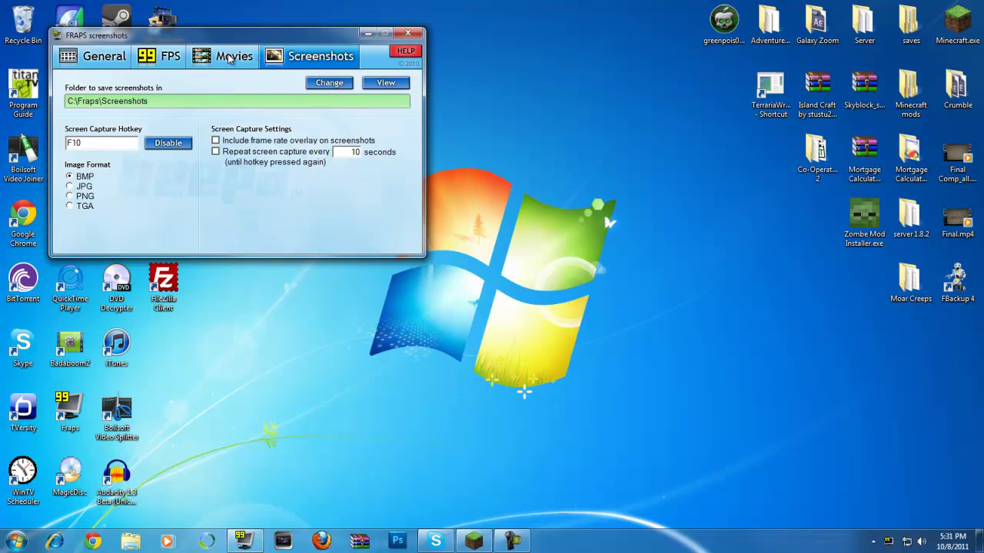
pyautogui.click(230, 60)
pyautogui.click(168, 58)
pyautogui.click(263, 61)
pyautogui.click(235, 62)
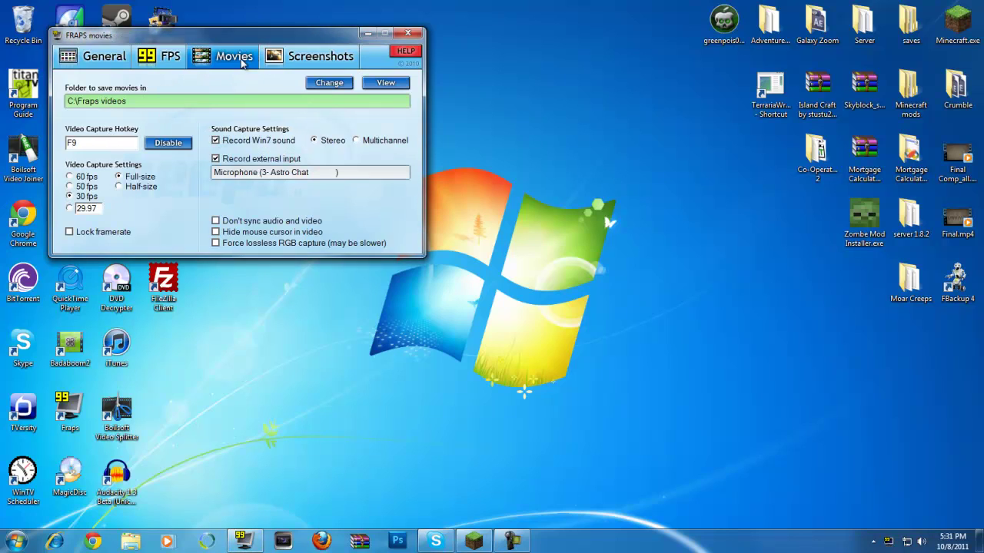
pyautogui.click(96, 142)
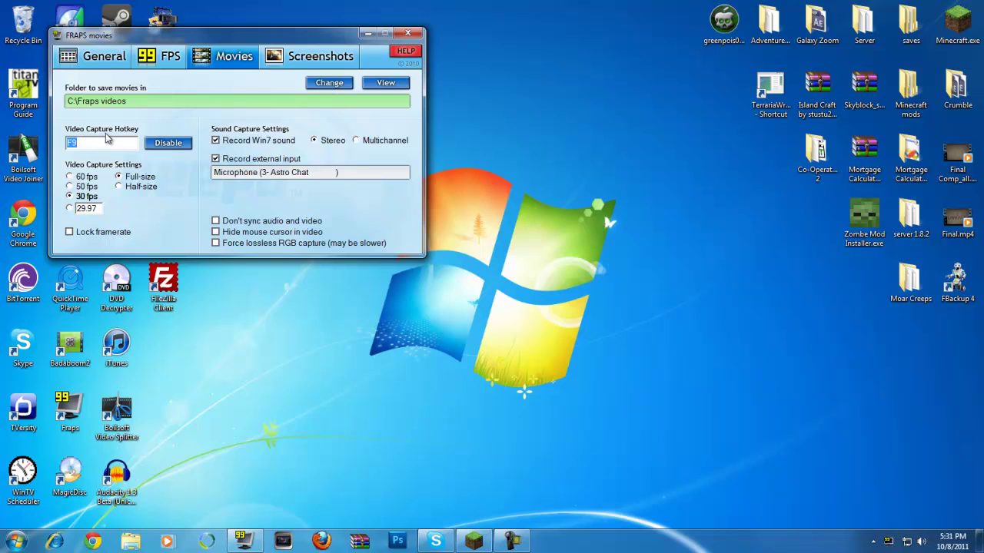
pyautogui.moveTo(218, 39); pyautogui.dragTo(194, 34)
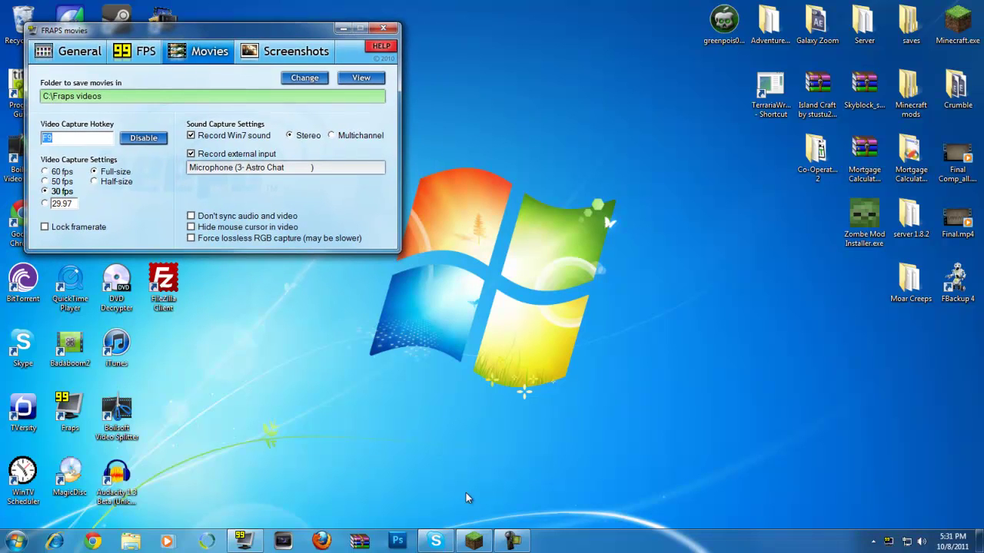
# Step: Resume Minecraft and walk through the forest to the river, switching between shovel and sword
pyautogui.click(474, 542)
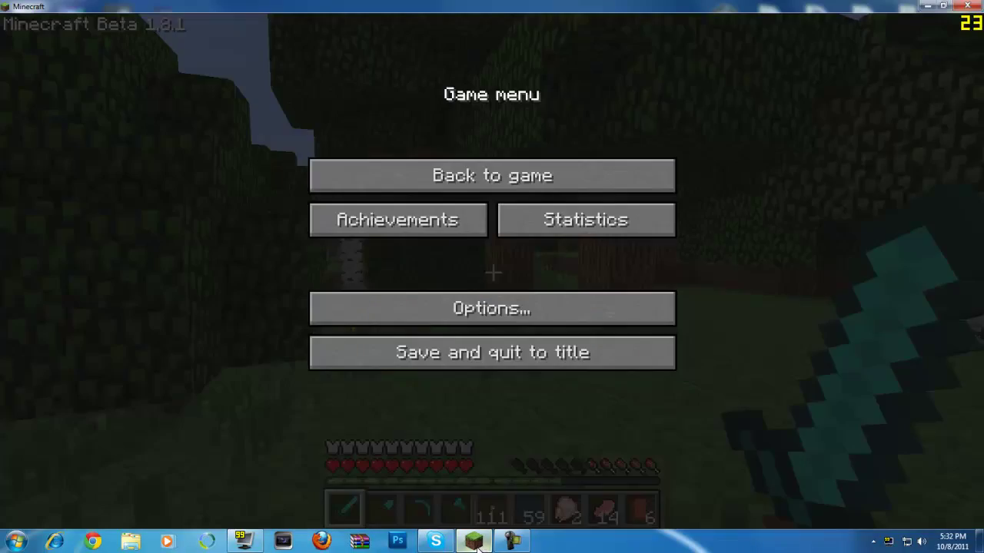
pyautogui.click(492, 175)
pyautogui.press('w')
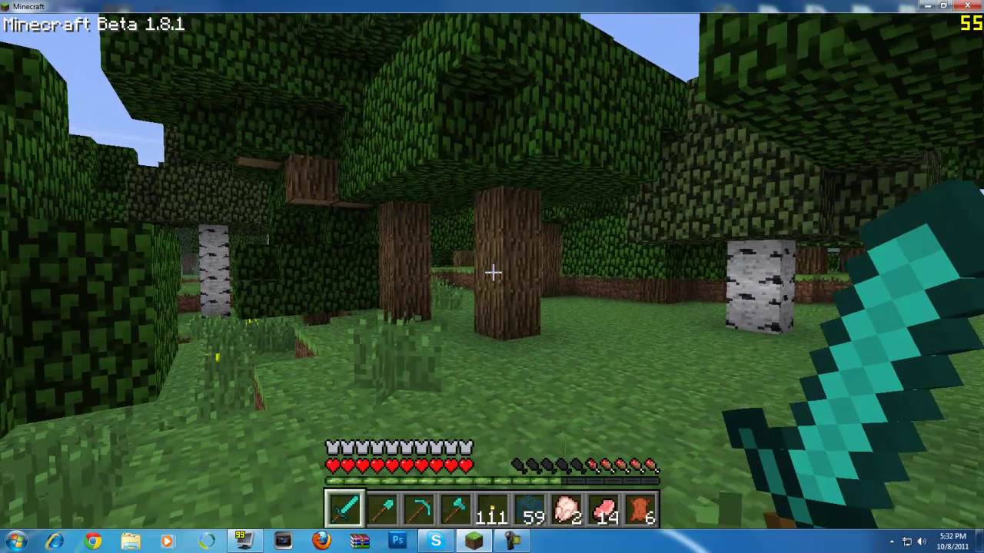
pyautogui.press('2')
pyautogui.press('1')
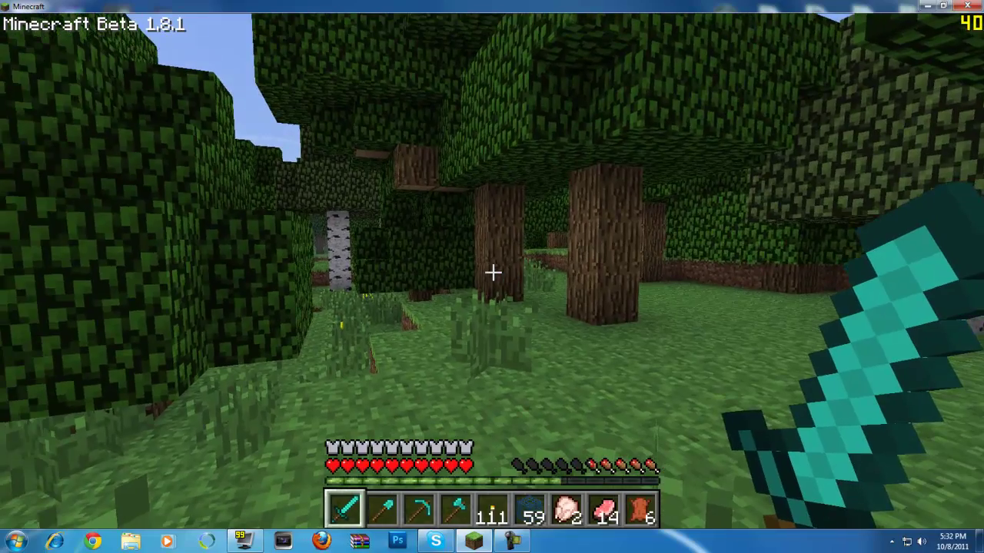
pyautogui.press('w')
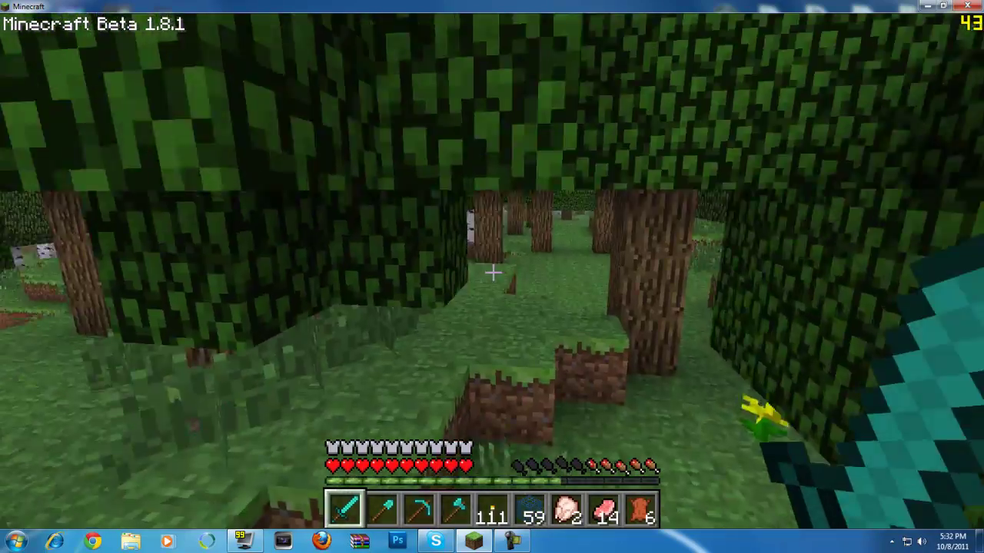
pyautogui.press('w')
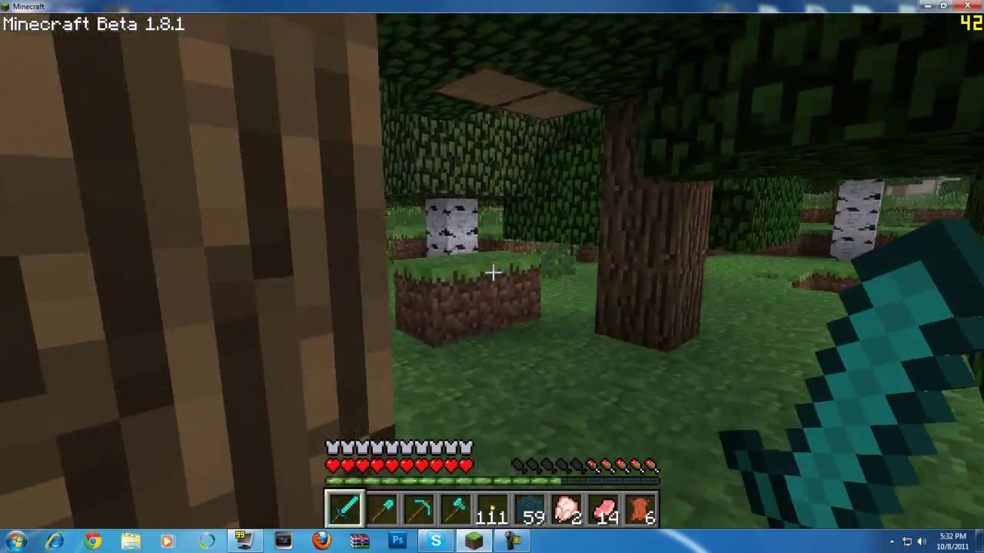
pyautogui.press('w')
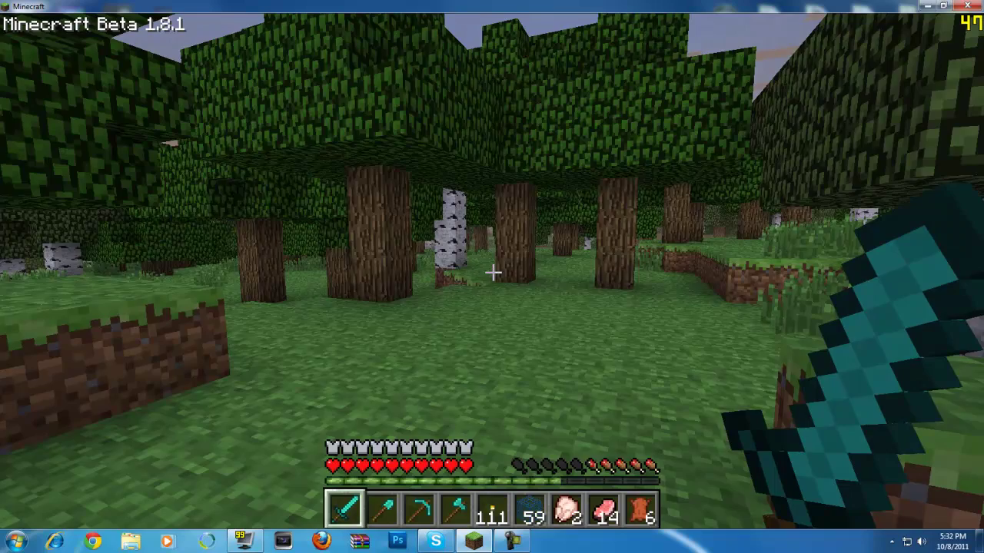
pyautogui.press('w')
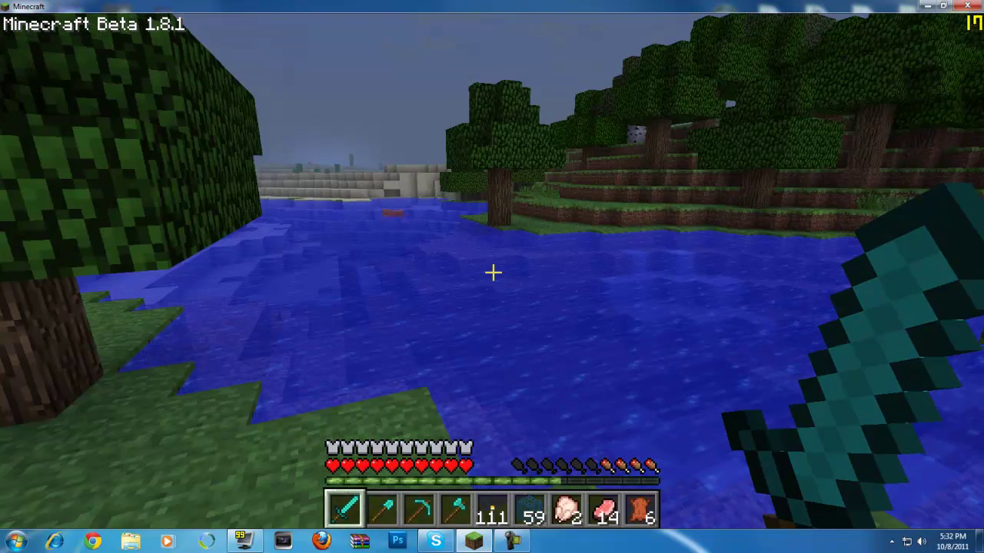
# Step: Save and quit Minecraft to the title screen, then close the game
pyautogui.press('Escape')
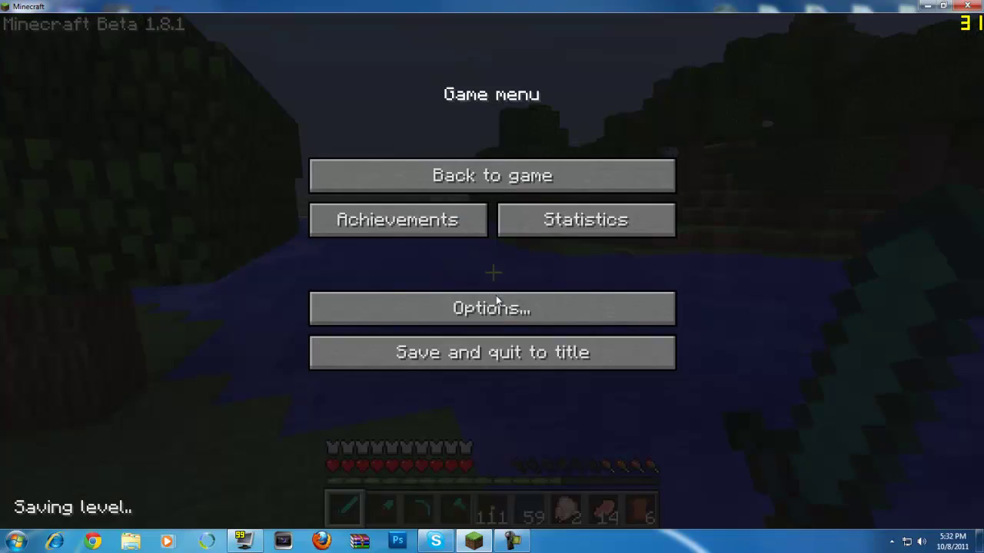
pyautogui.click(498, 342)
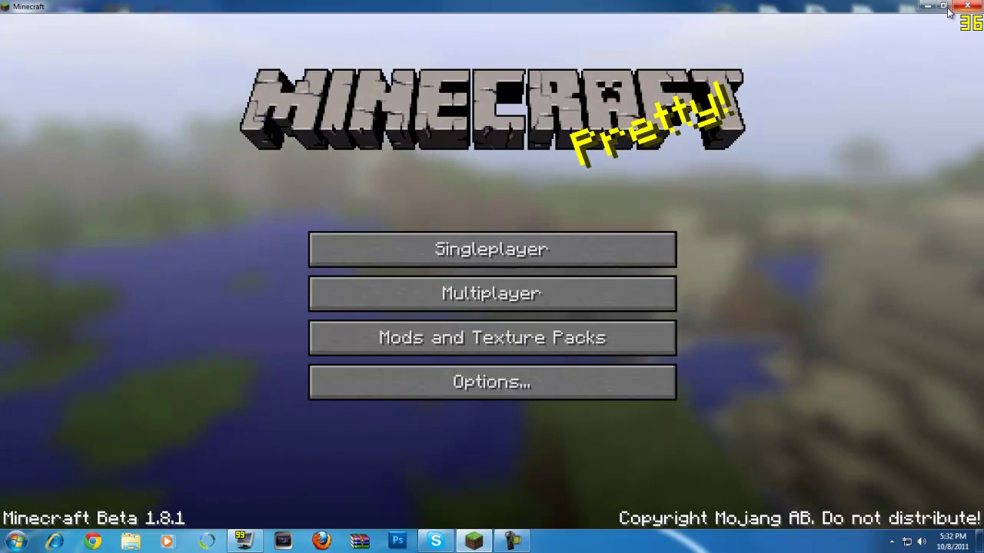
pyautogui.click(966, 6)
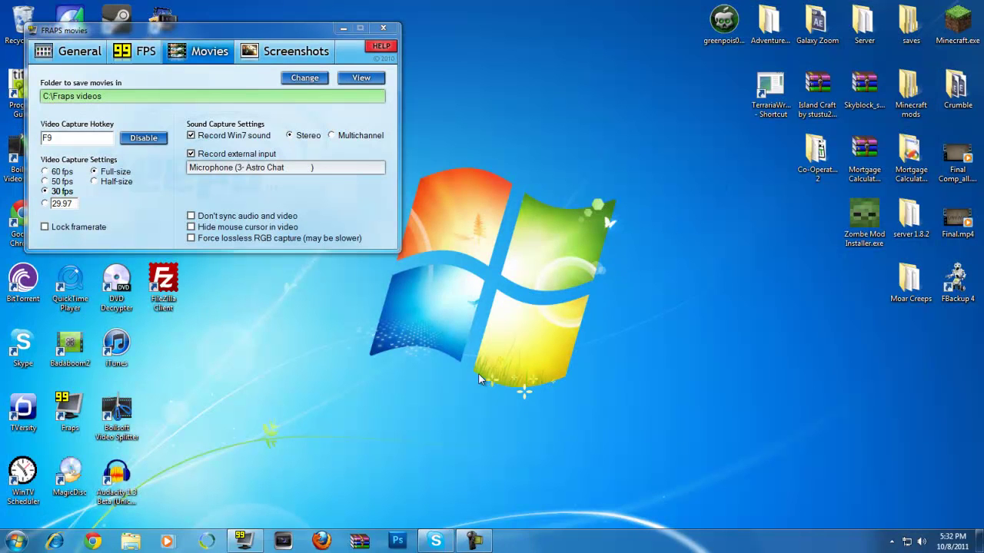
# Step: Open the Fraps videos folder on Local Disk (C:) in Explorer
pyautogui.press('super')
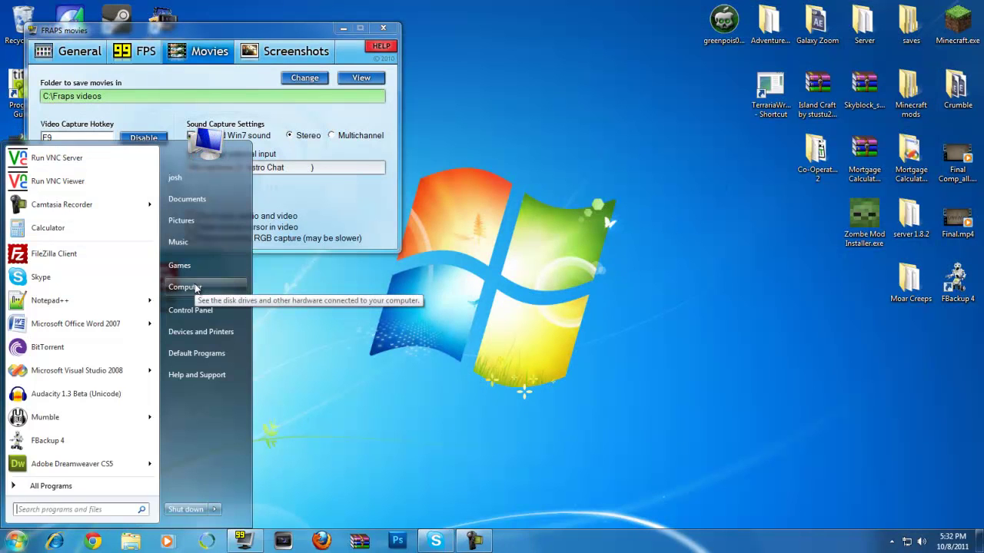
pyautogui.press('Escape')
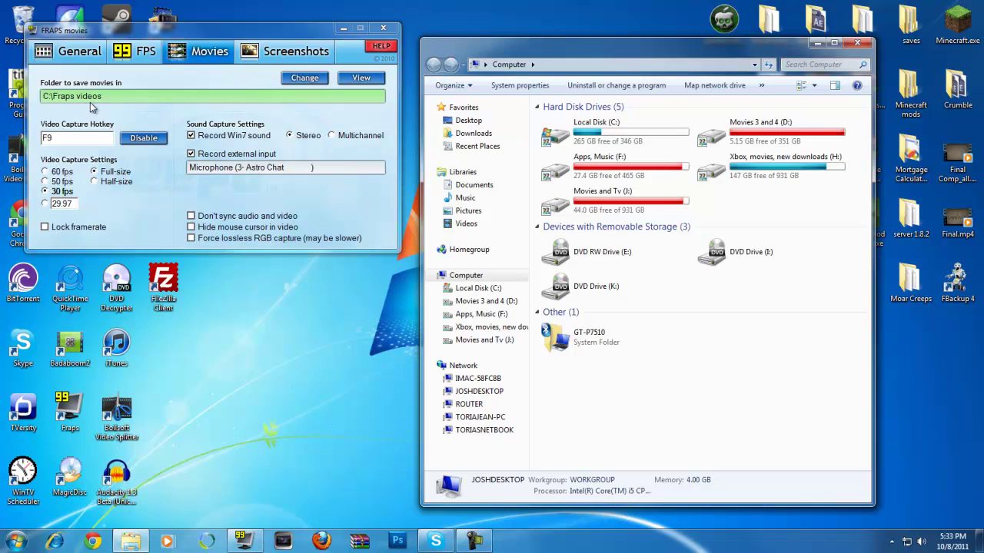
pyautogui.doubleClick(589, 139)
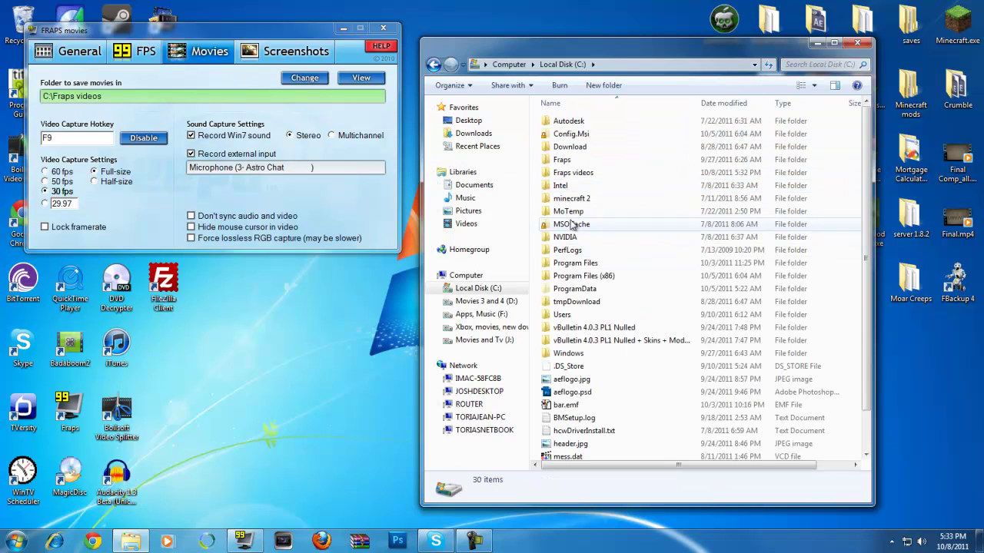
pyautogui.doubleClick(572, 172)
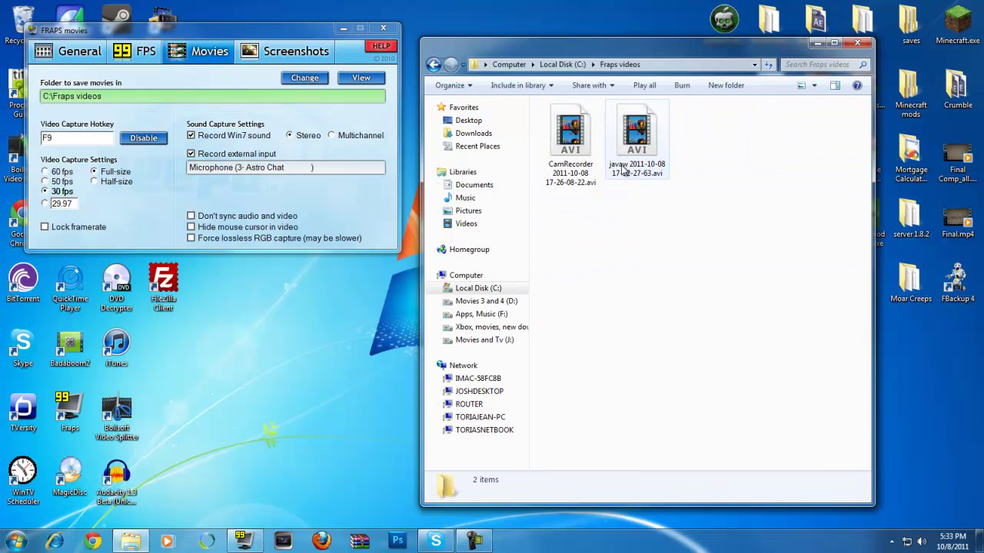
# Step: Play back the javaw Minecraft recording and move the folder window to the left
pyautogui.click(572, 176)
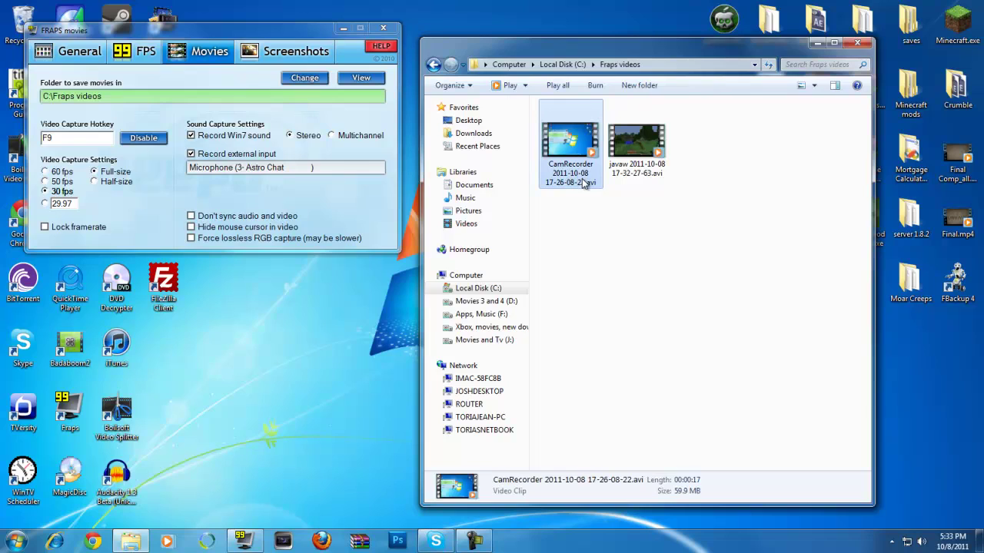
pyautogui.click(588, 226)
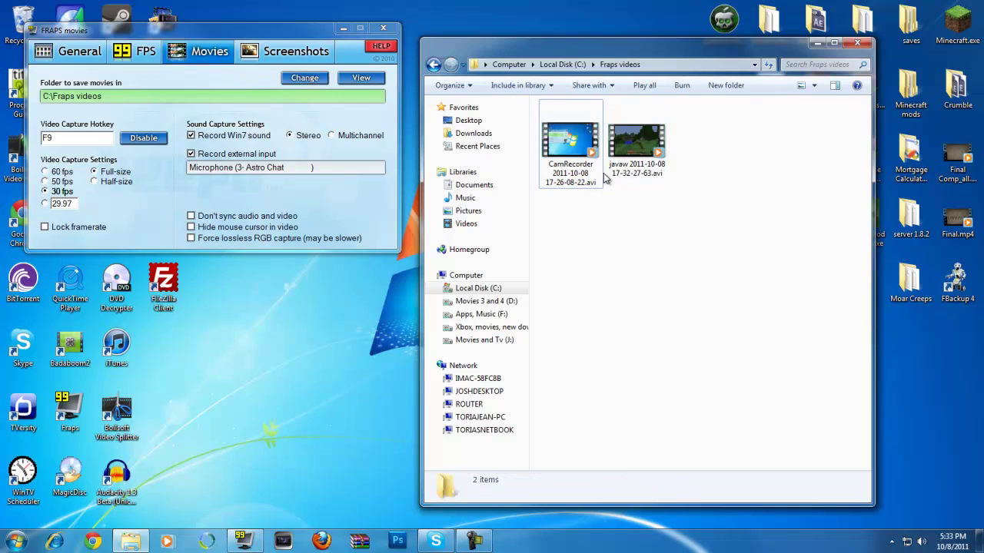
pyautogui.click(642, 176)
pyautogui.doubleClick(642, 176)
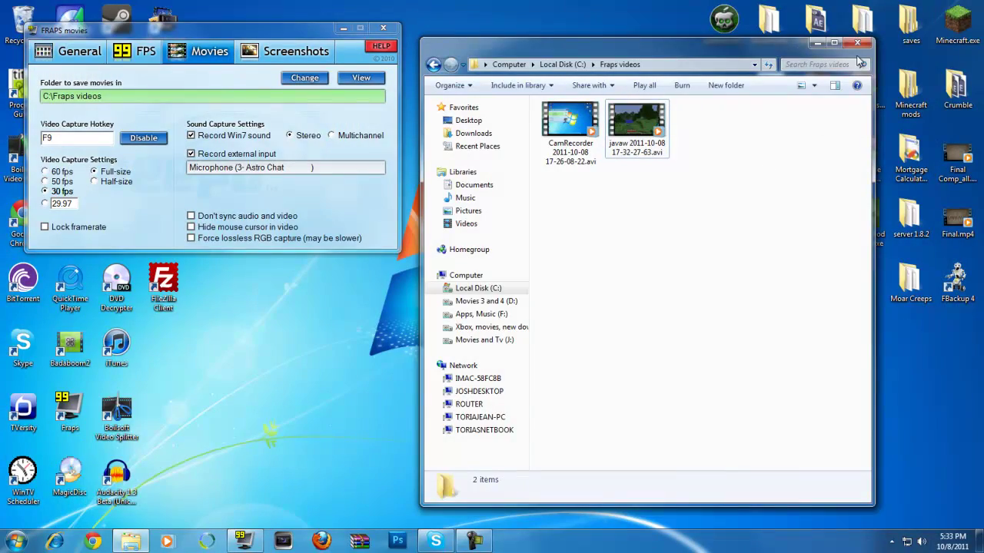
pyautogui.moveTo(750, 52); pyautogui.dragTo(312, 45)
# Step: Launch Vegas Pro and restore and narrow its window beside the Fraps videos folder
pyautogui.click(288, 540)
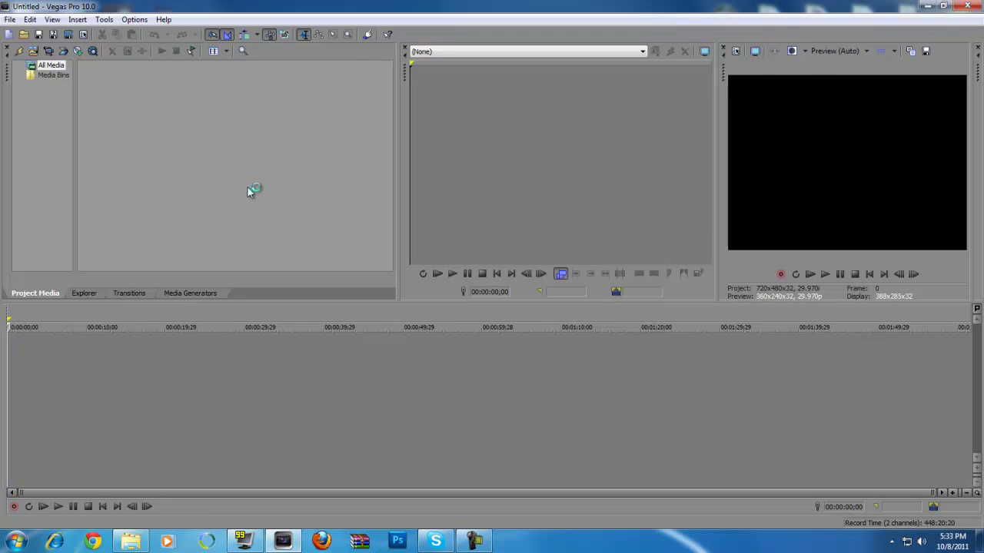
pyautogui.moveTo(254, 7); pyautogui.dragTo(393, 58)
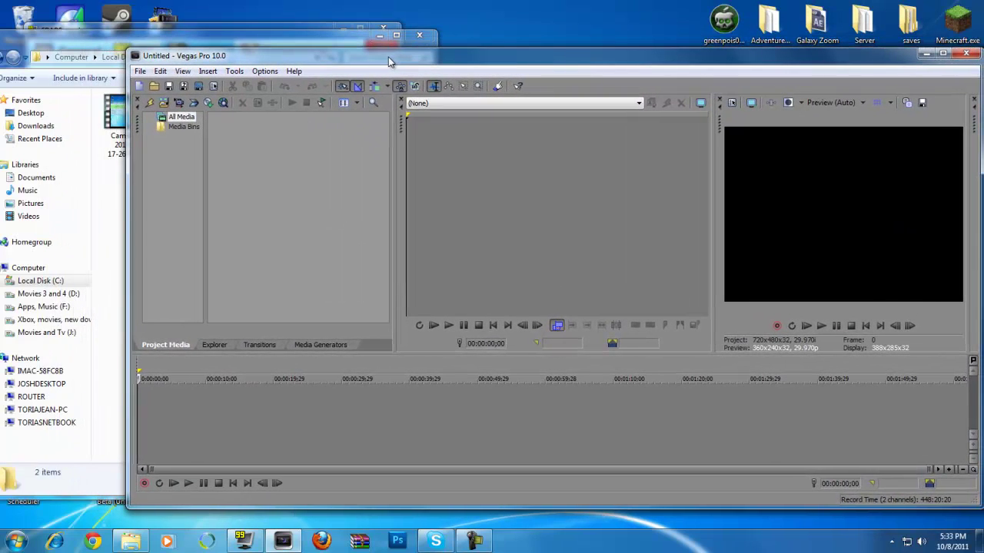
pyautogui.moveTo(128, 50); pyautogui.dragTo(218, 42)
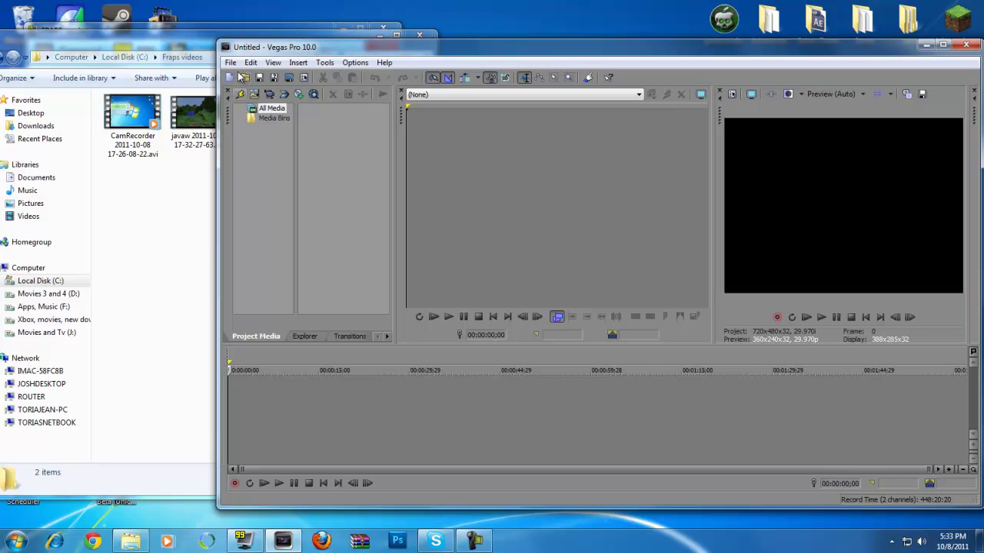
# Step: Open the New Project dialog, view the template list, and close it unchanged
pyautogui.click(230, 63)
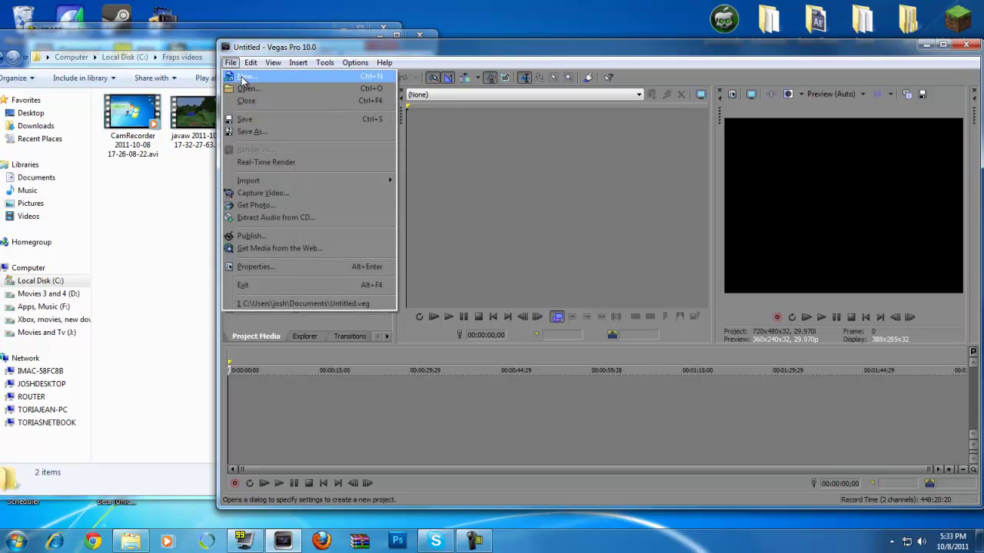
pyautogui.click(243, 79)
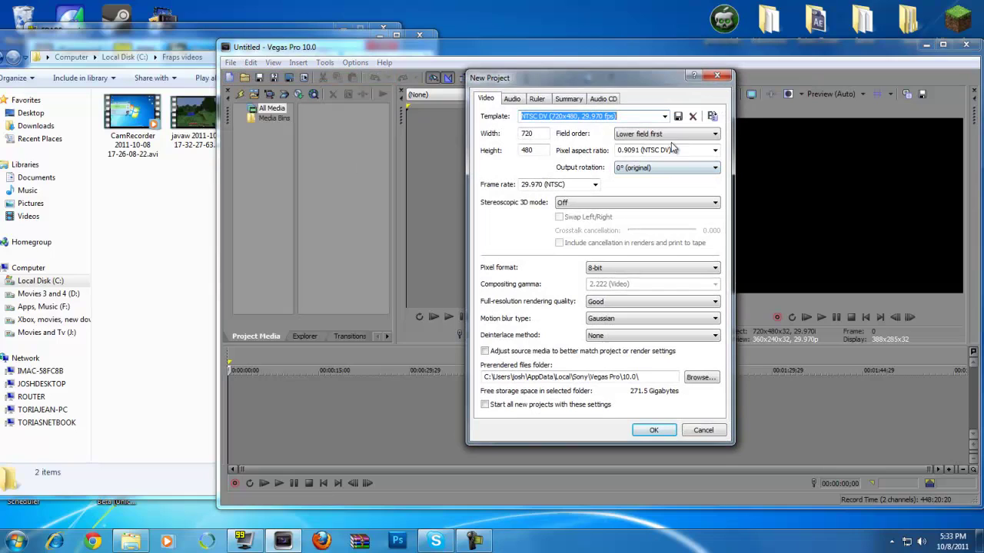
pyautogui.click(664, 116)
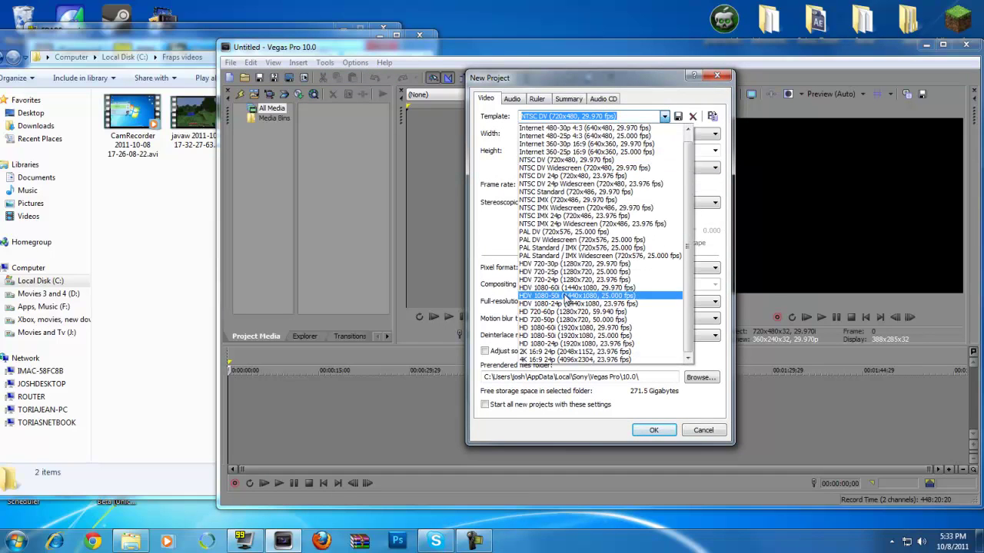
pyautogui.click(724, 85)
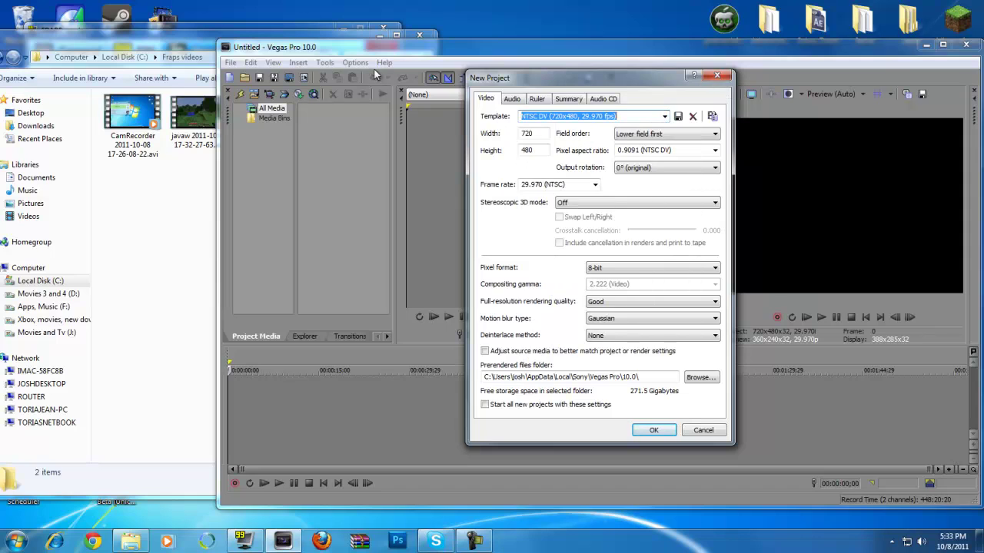
pyautogui.click(717, 75)
# Step: Create a new project with the HDV 720-30p template (1280x720, 29.970 fps) and Best rendering quality
pyautogui.click(231, 62)
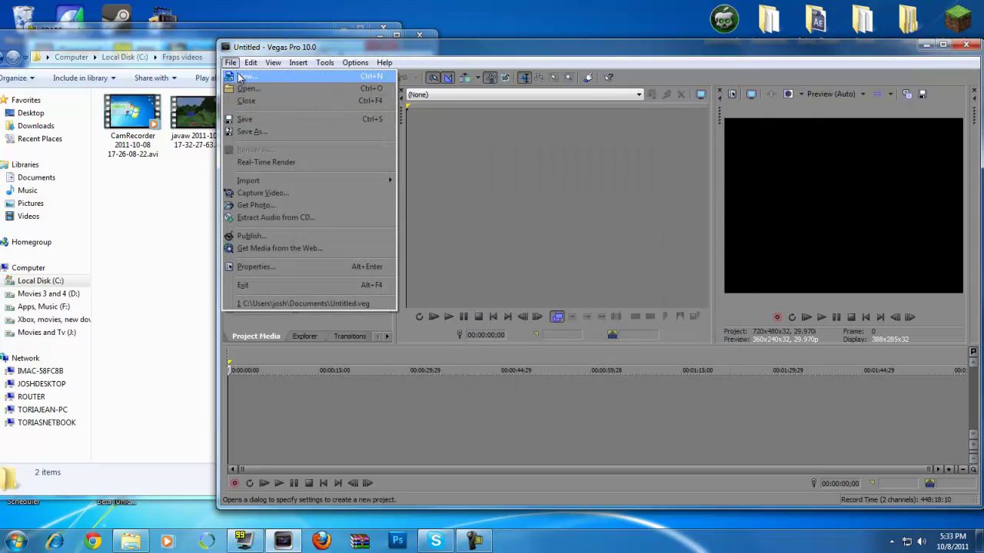
pyautogui.click(243, 76)
pyautogui.click(664, 117)
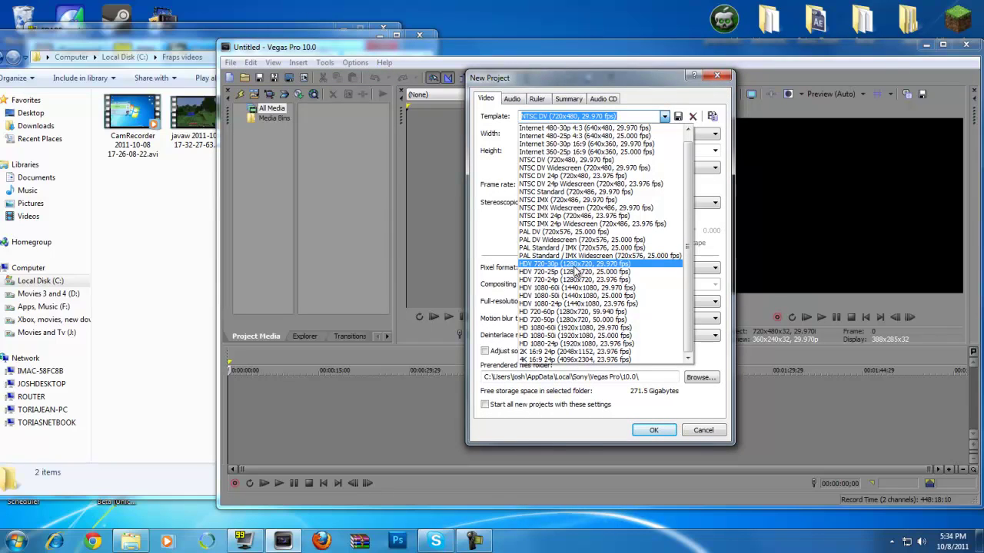
pyautogui.click(573, 265)
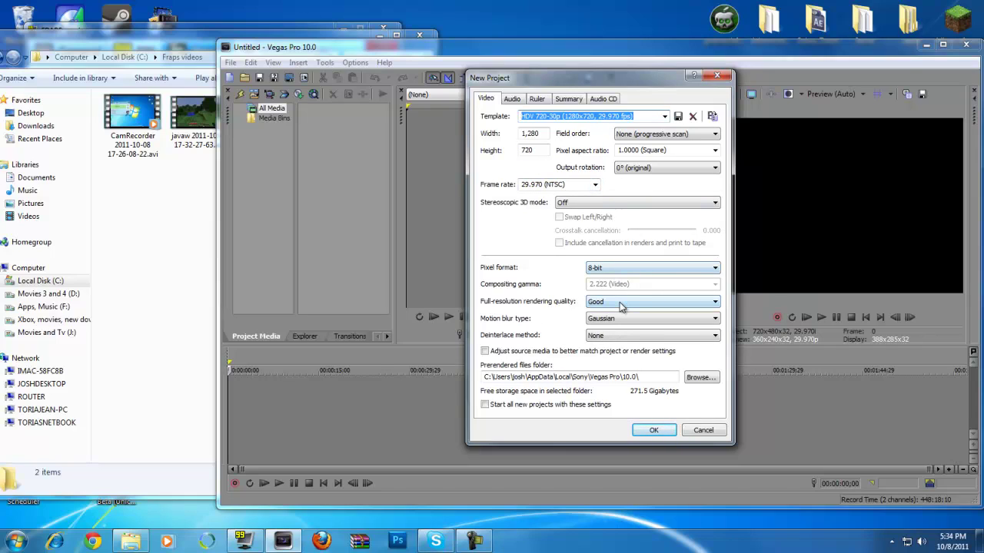
pyautogui.click(619, 302)
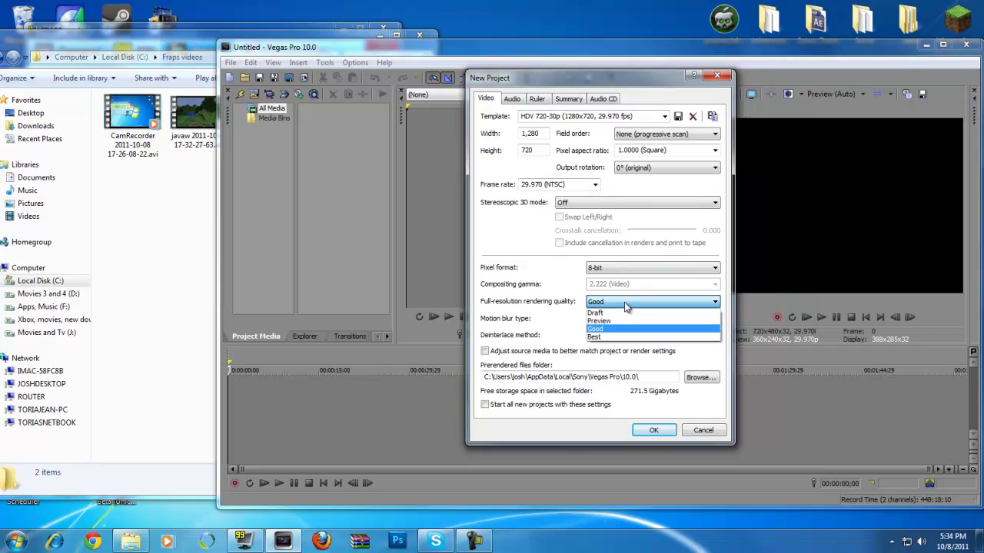
pyautogui.click(620, 336)
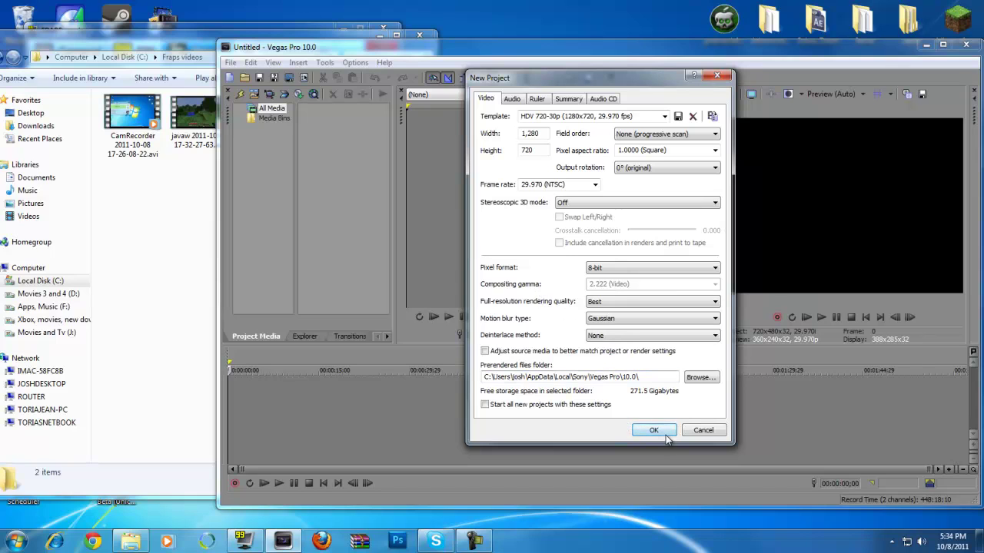
pyautogui.click(653, 431)
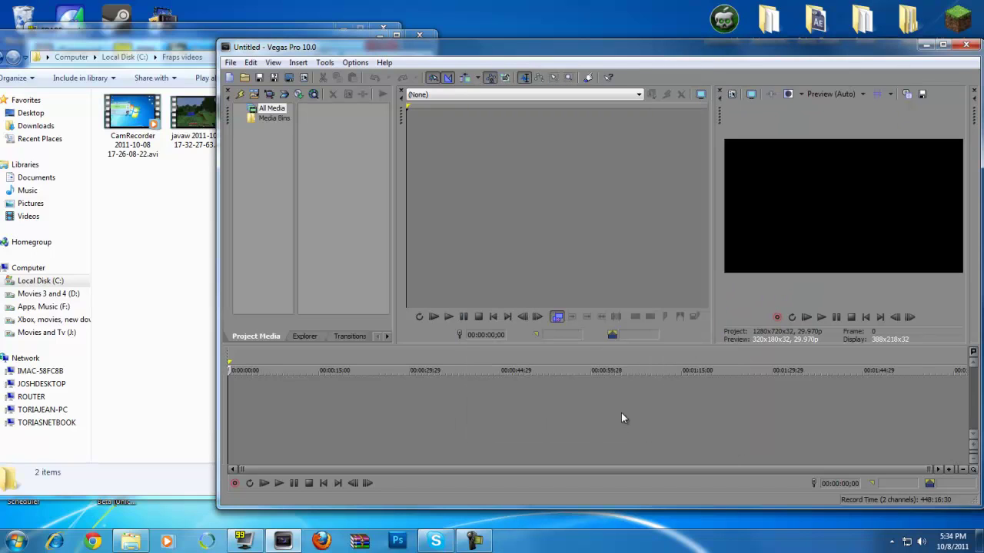
# Step: Import the javaw recording into Project Media and place it at 00:00:00;00 on the timeline
pyautogui.click(164, 177)
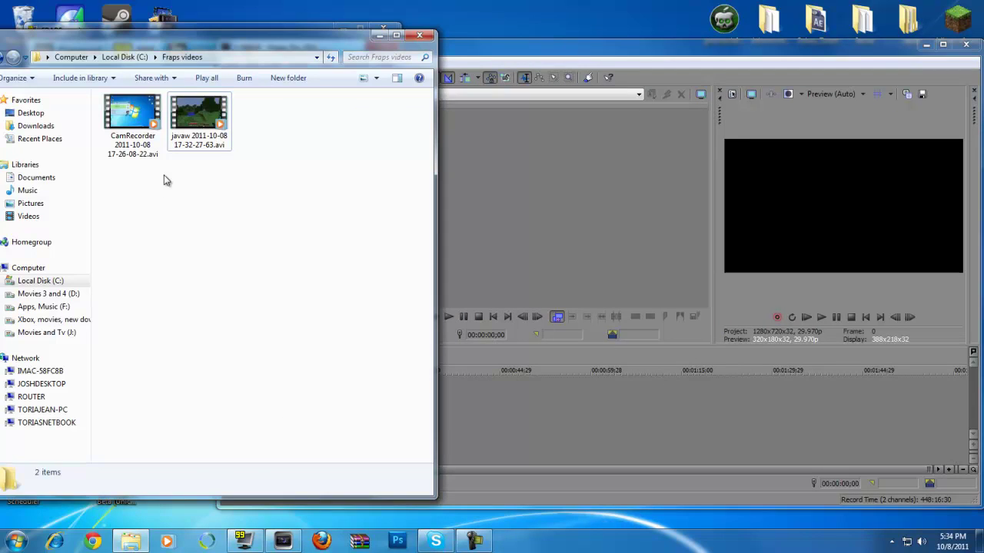
pyautogui.click(198, 119)
pyautogui.moveTo(204, 60); pyautogui.dragTo(163, 248)
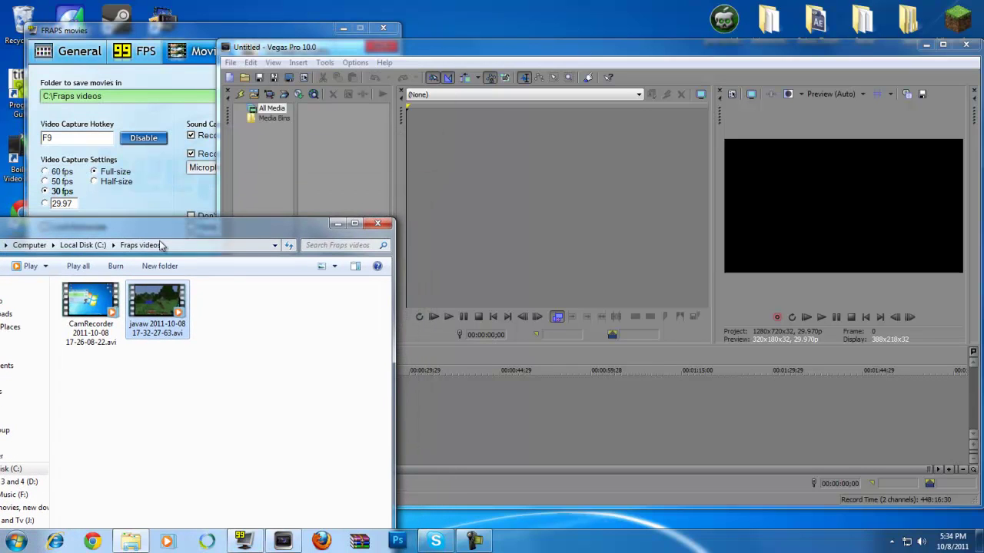
pyautogui.moveTo(334, 160); pyautogui.dragTo(334, 161)
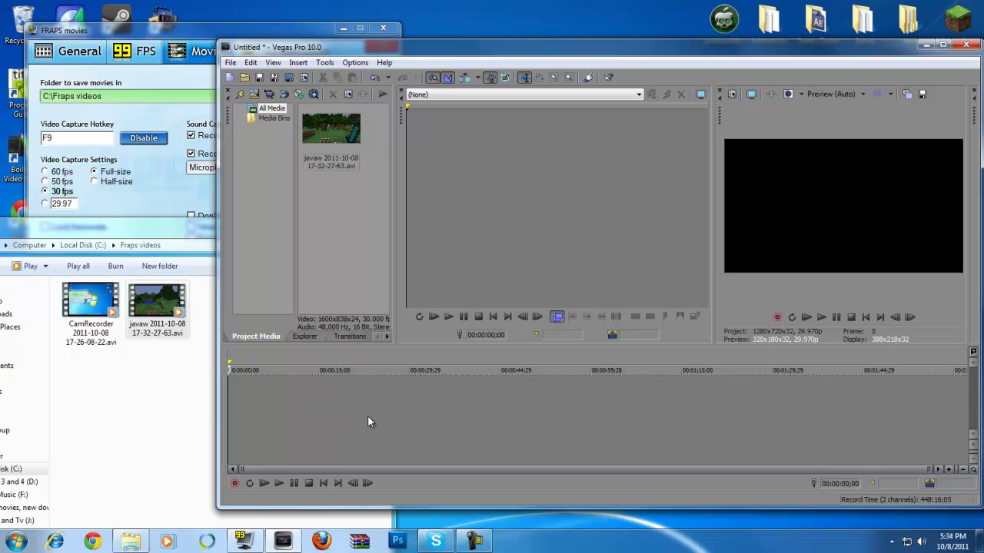
pyautogui.moveTo(369, 300); pyautogui.dragTo(225, 413)
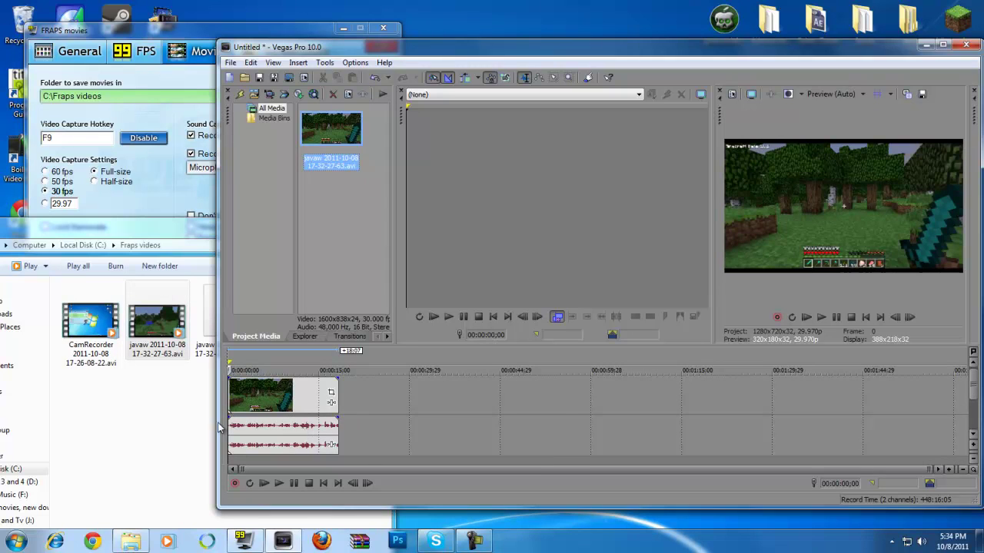
# Step: Move the folder window aside, return to Vegas, and set the cursor about ten seconds in
pyautogui.moveTo(181, 227); pyautogui.dragTo(276, 153)
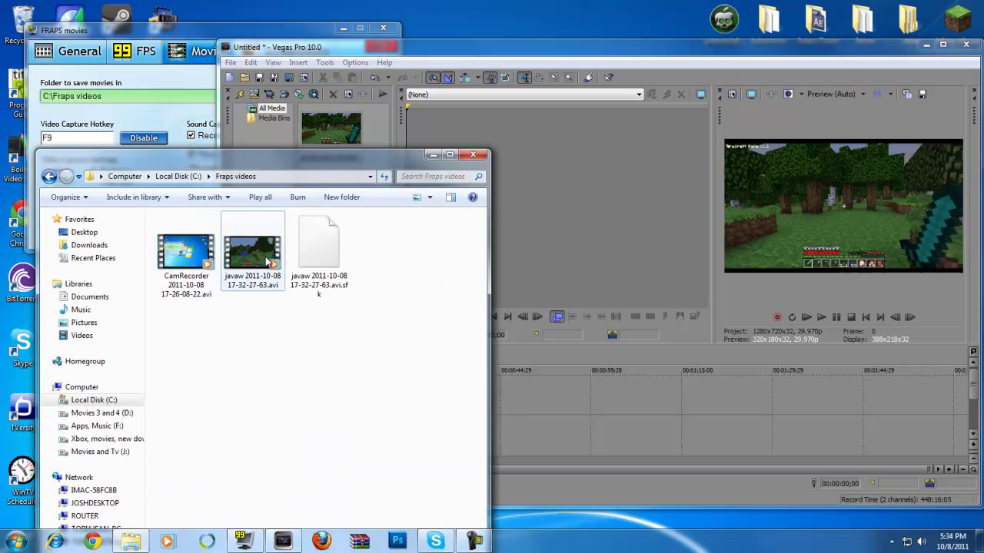
pyautogui.click(326, 287)
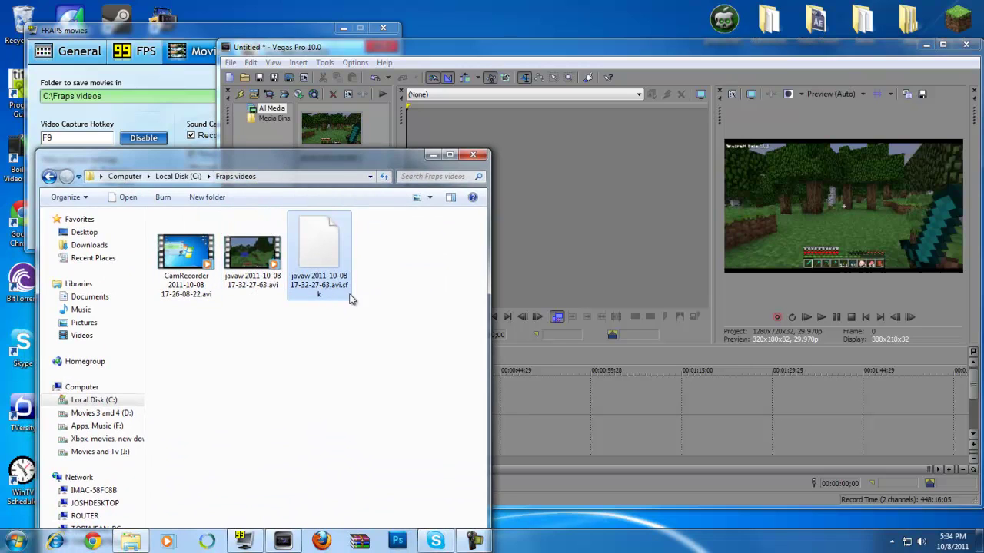
pyautogui.moveTo(284, 160); pyautogui.dragTo(239, 127)
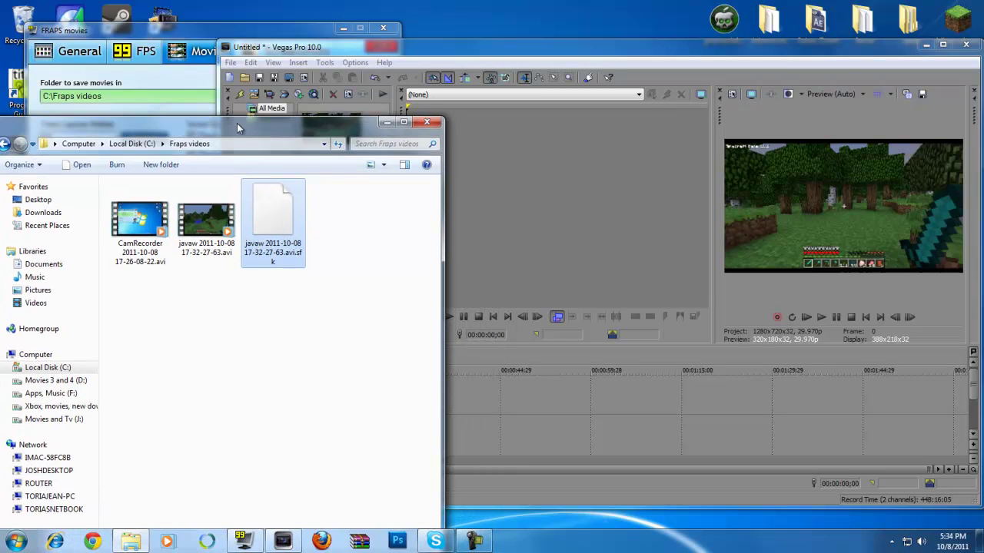
pyautogui.doubleClick(330, 129)
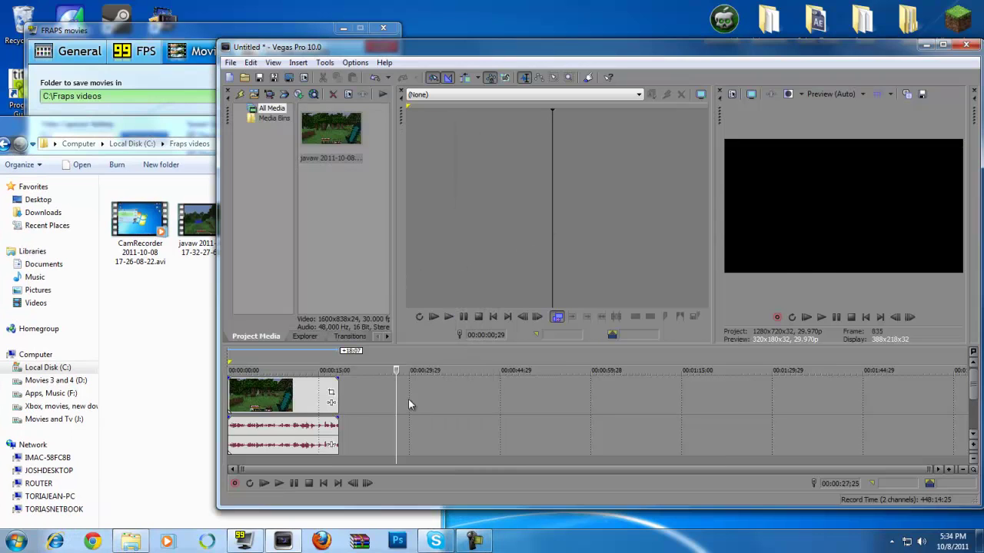
pyautogui.click(292, 396)
# Step: Prepare a Sony AVC MP4 render named 'sky block 90' with the Internet 1280x720-30p template
pyautogui.click(229, 62)
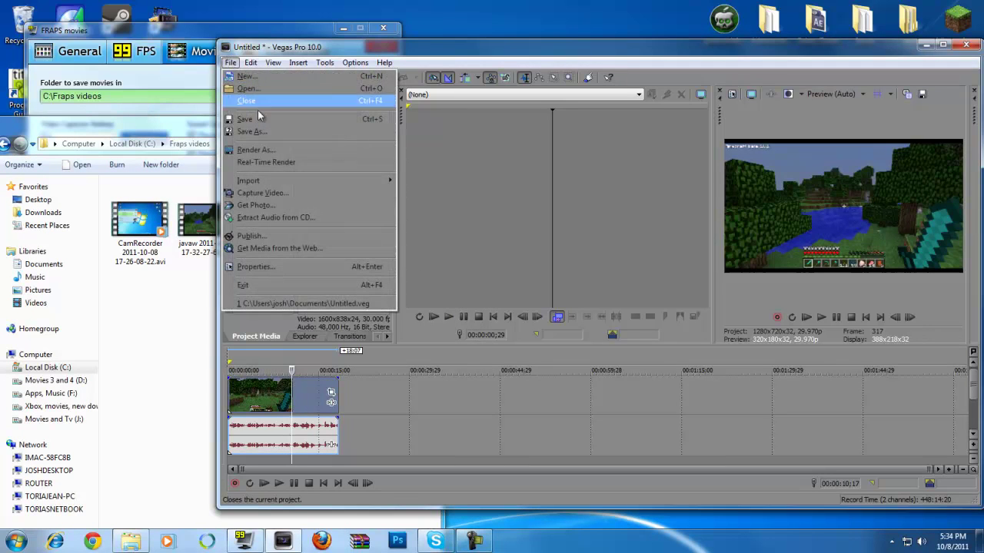
pyautogui.click(297, 150)
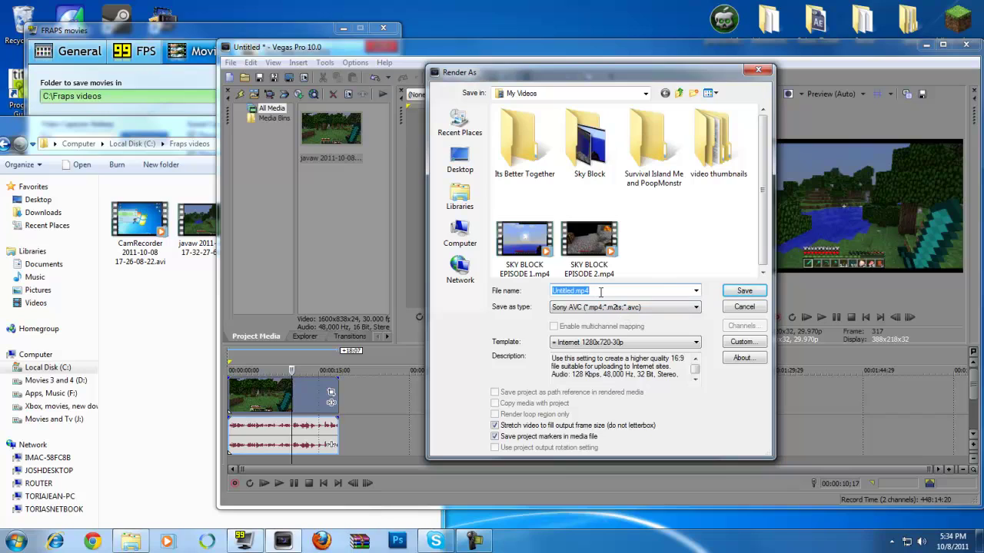
pyautogui.write('sky ')
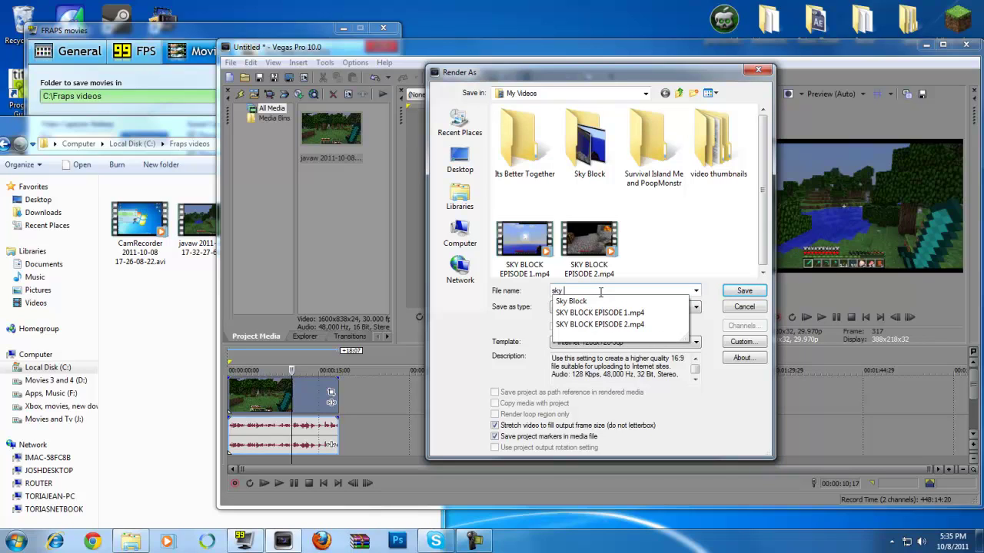
pyautogui.write('block ')
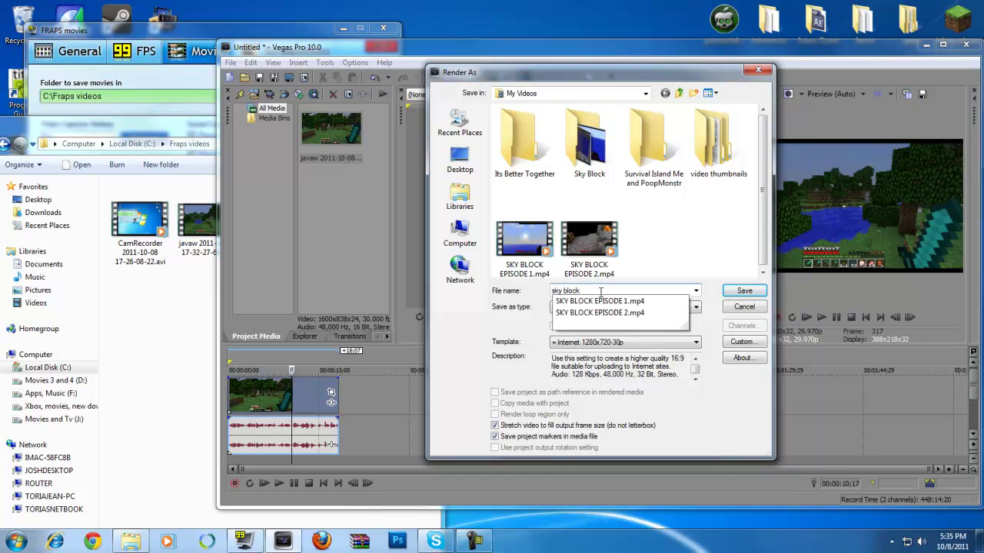
pyautogui.write('900')
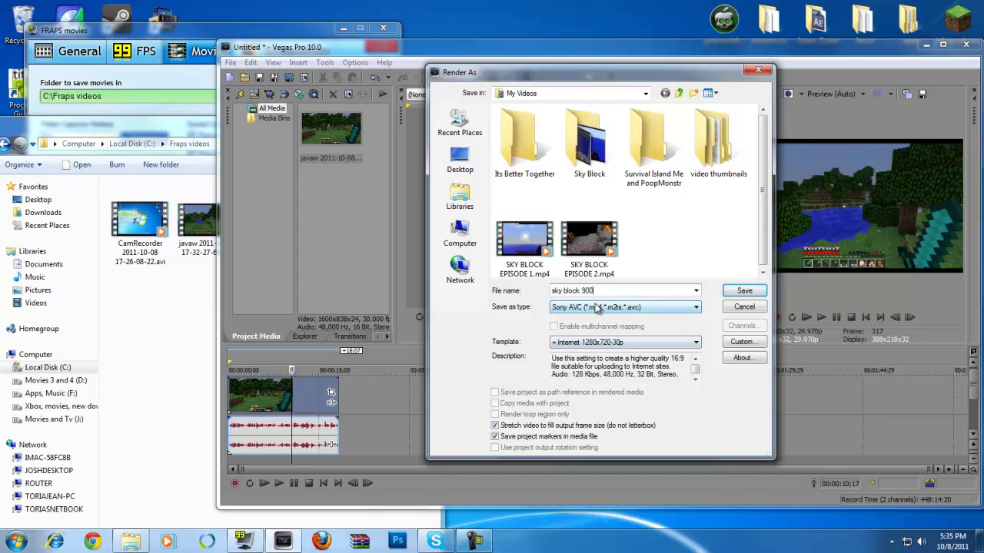
pyautogui.click(597, 307)
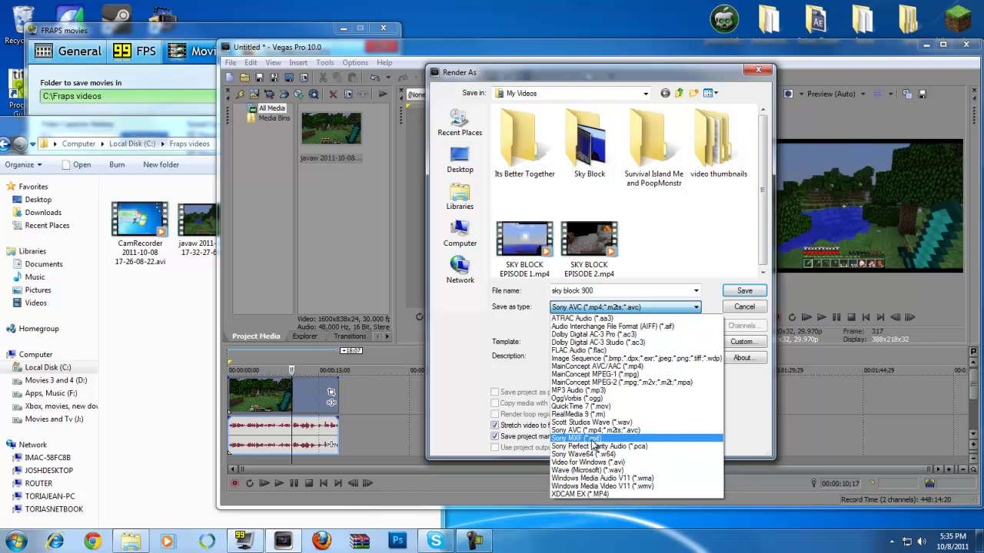
pyautogui.click(593, 434)
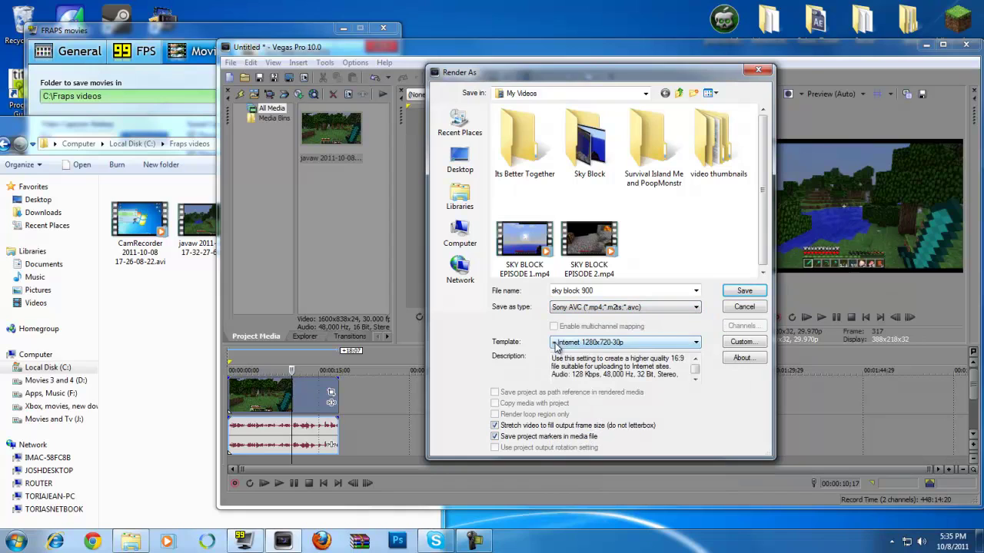
pyautogui.click(595, 344)
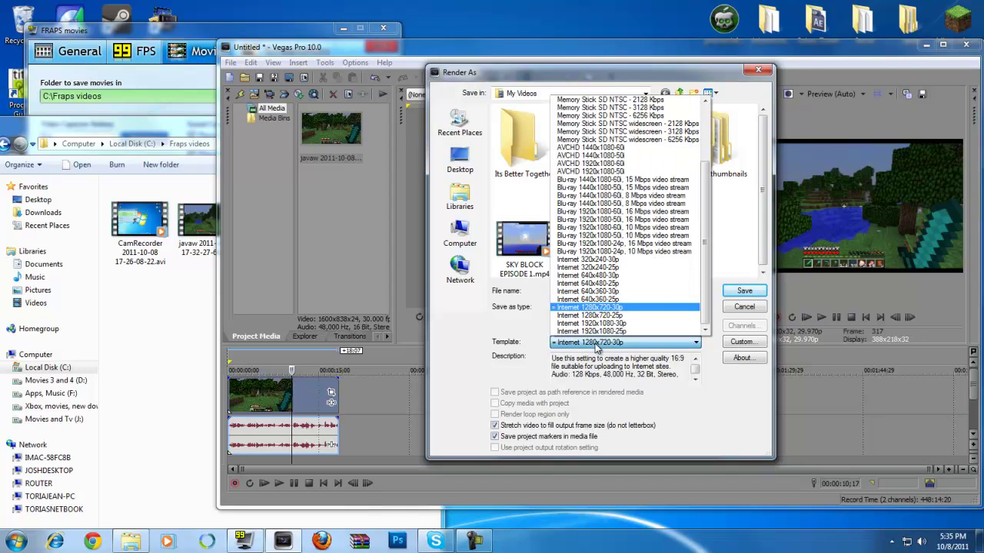
pyautogui.click(611, 309)
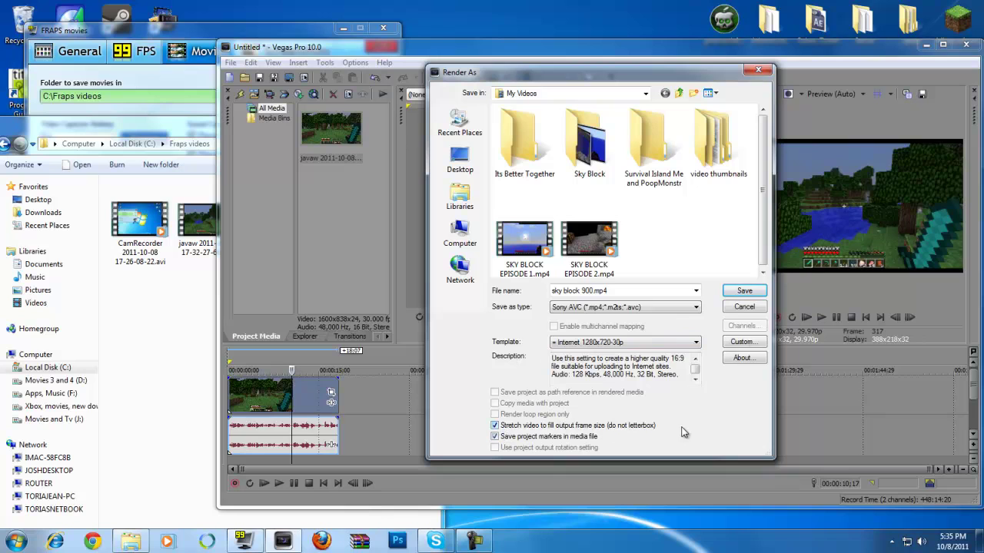
# Step: Cancel the render and toggle the timeline clip's maintain aspect ratio setting
pyautogui.click(746, 307)
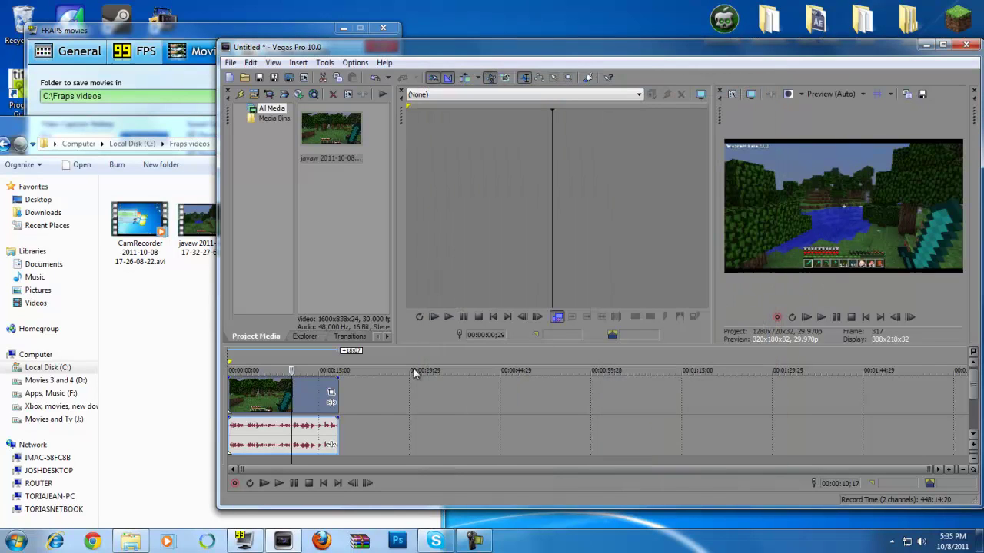
pyautogui.rightClick(260, 393)
pyautogui.moveTo(303, 326)
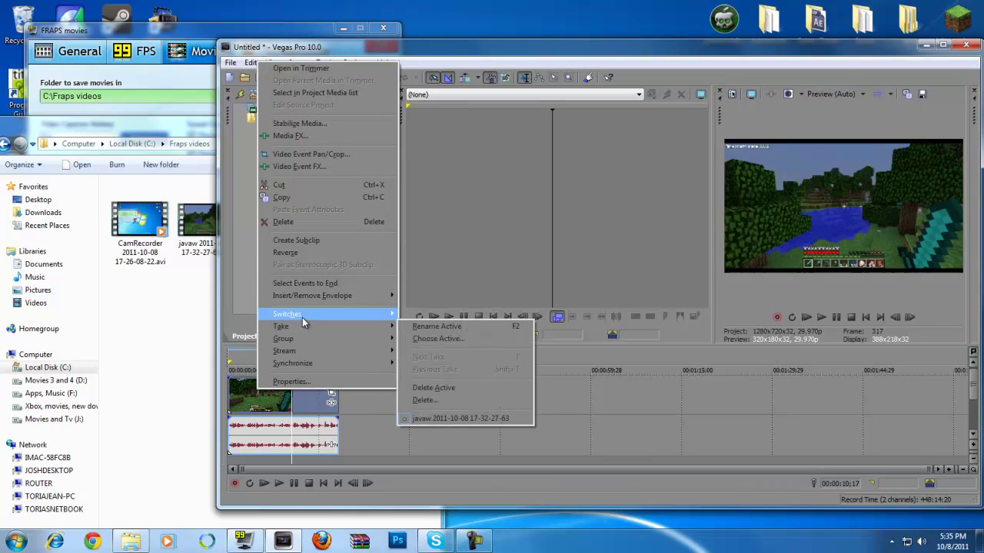
pyautogui.click(435, 358)
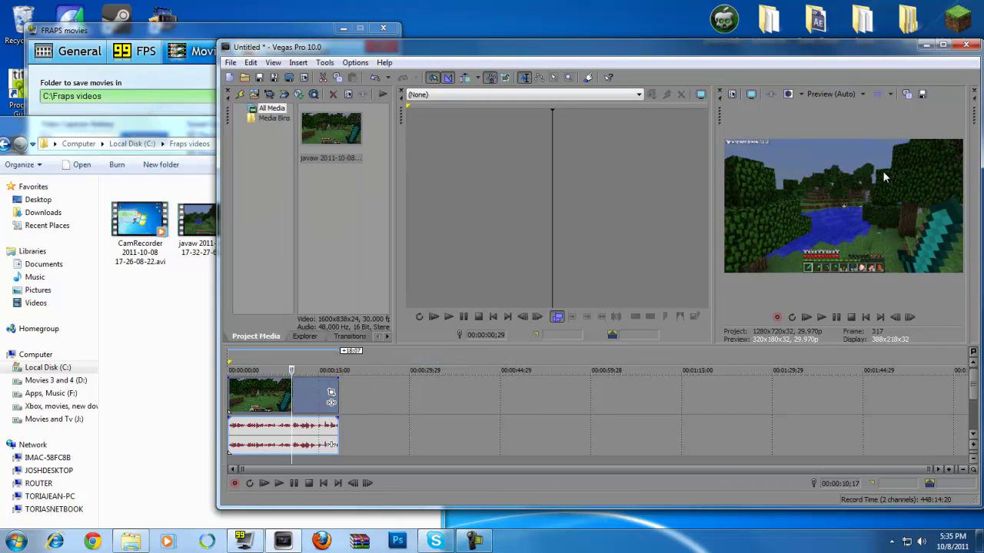
# Step: Reopen Render As and name the output file 'sky block 900'
pyautogui.click(231, 62)
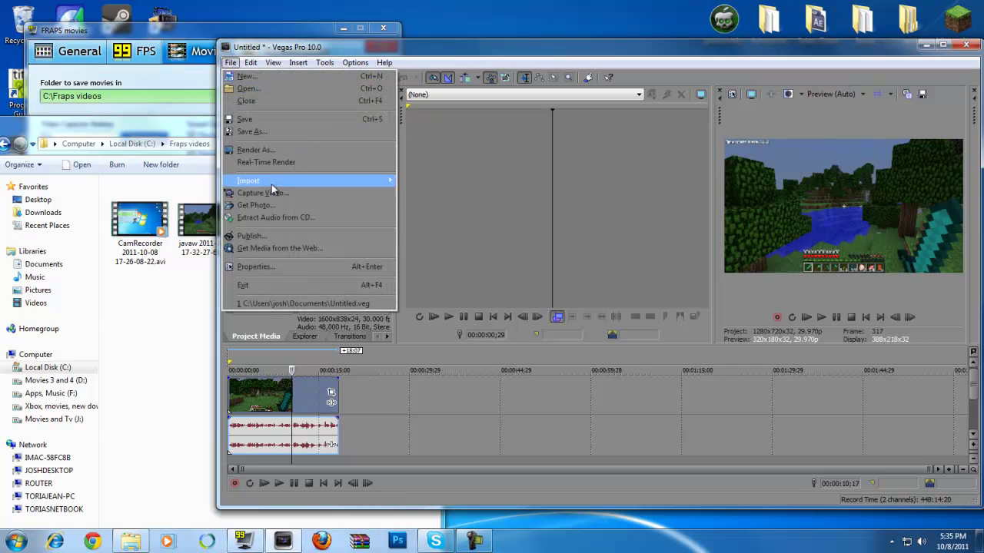
pyautogui.click(255, 149)
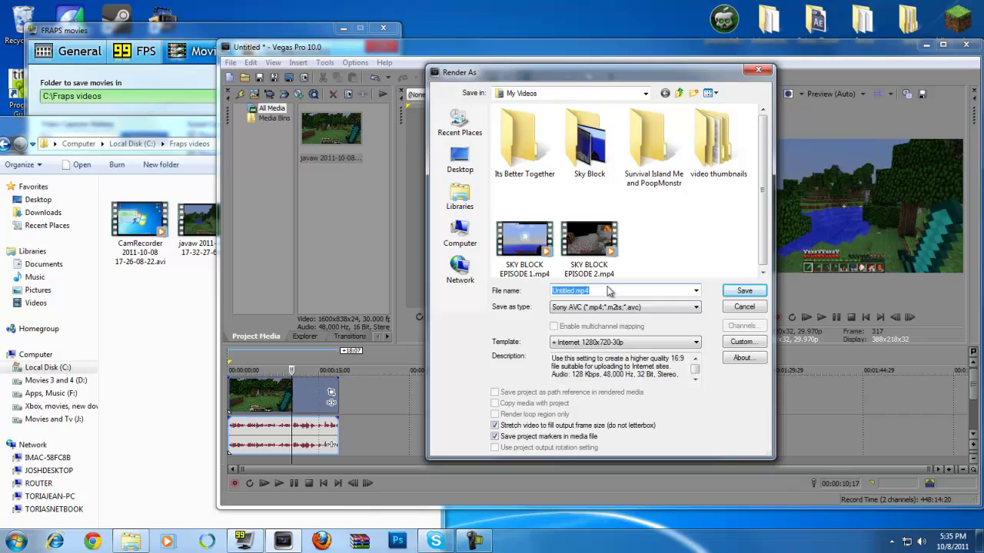
pyautogui.write('sky bl')
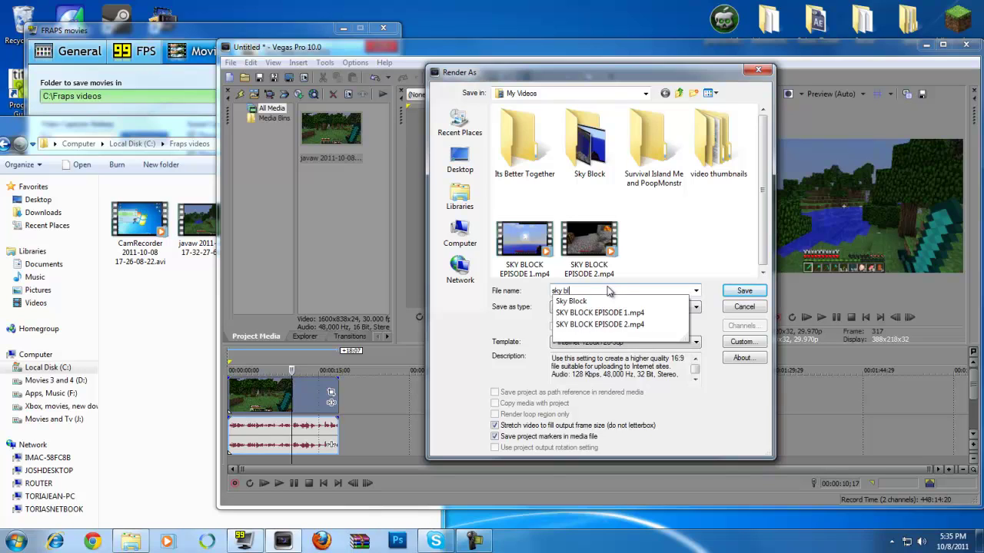
pyautogui.write('ock 900')
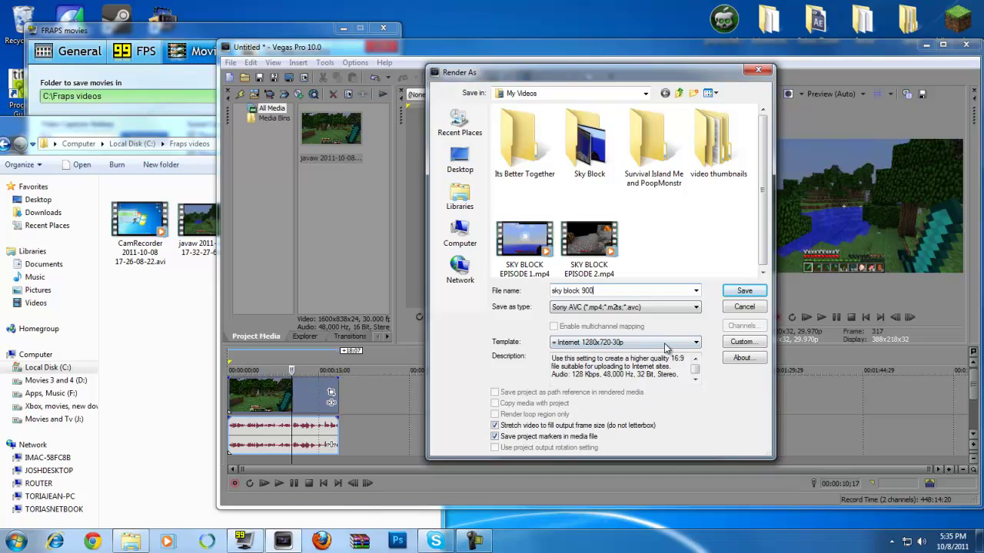
# Step: Start rendering sky block 900.mp4 and move the Fraps videos folder window over Vegas
pyautogui.click(744, 291)
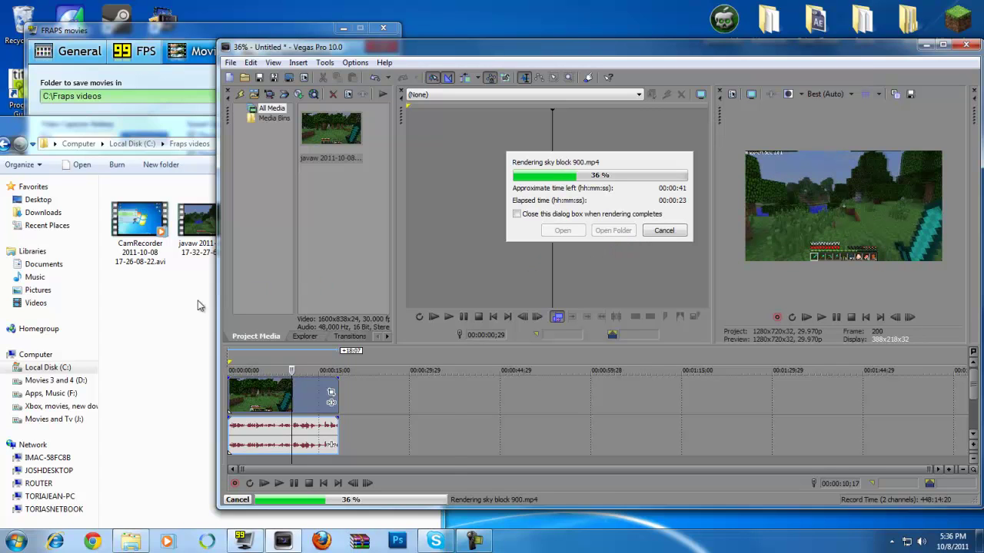
pyautogui.click(217, 134)
pyautogui.moveTo(216, 133); pyautogui.dragTo(254, 74)
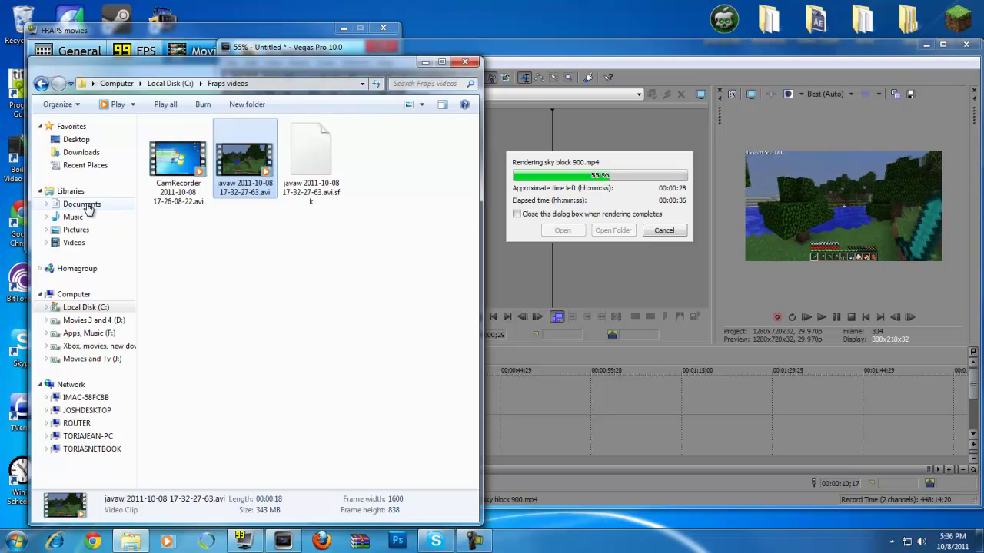
# Step: Close the finished render notice and switch Explorer to the Documents library
pyautogui.click(384, 279)
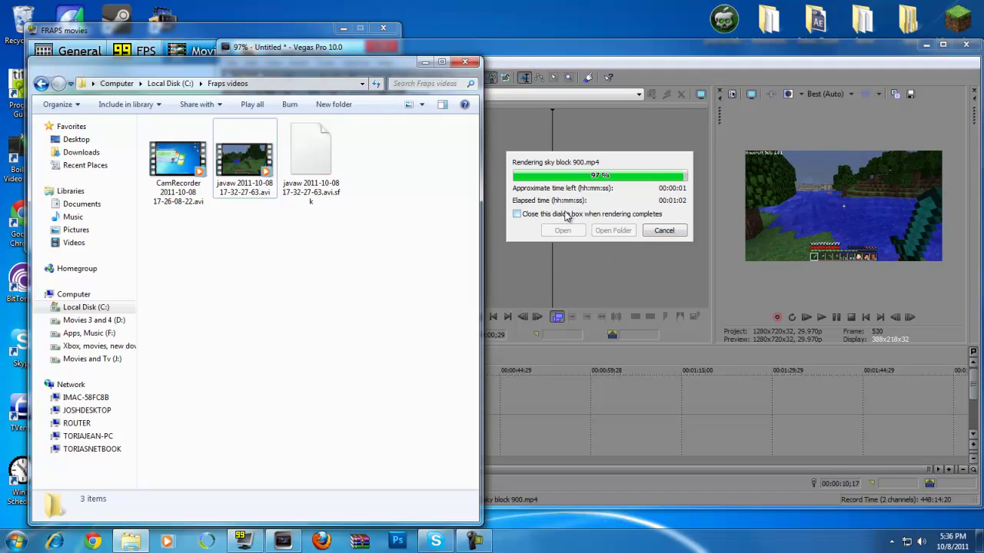
pyautogui.click(664, 230)
pyautogui.click(153, 254)
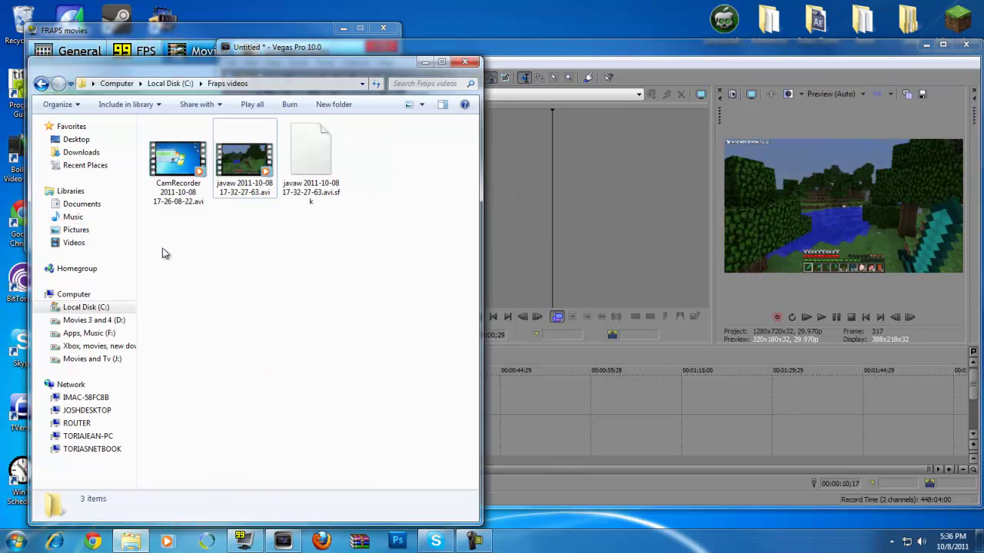
pyautogui.click(80, 204)
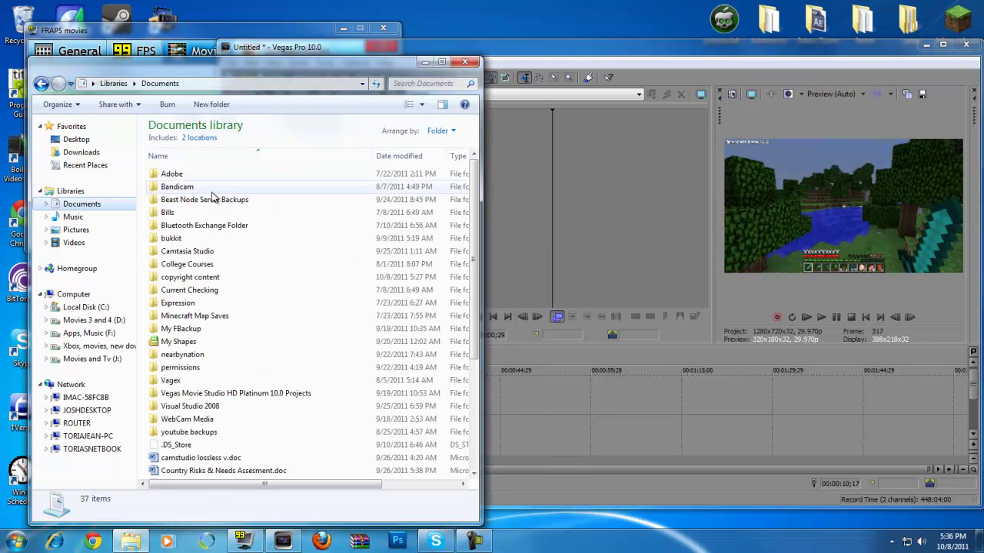
# Step: Play sky block 900.mp4 full screen from the Videos library, then minimize Explorer
pyautogui.click(73, 242)
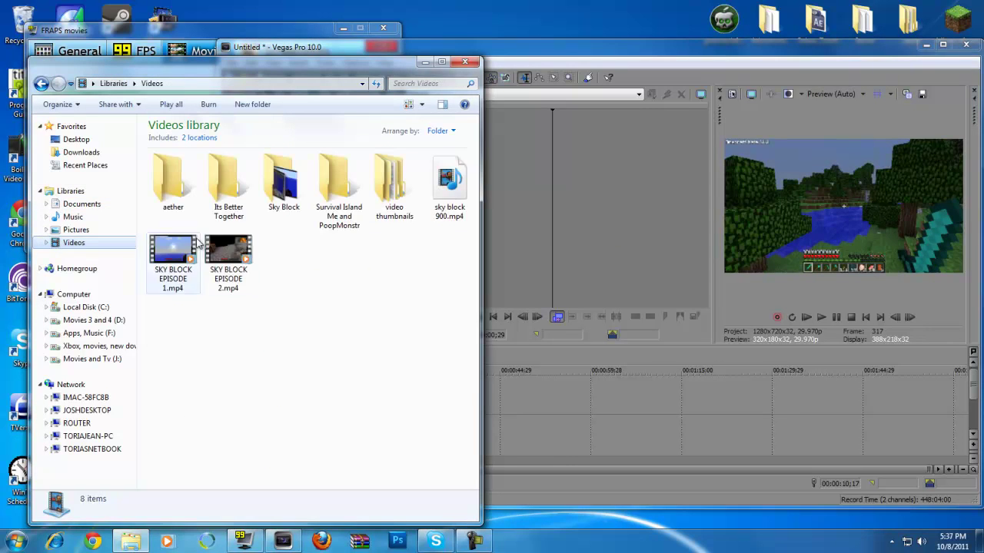
pyautogui.click(446, 213)
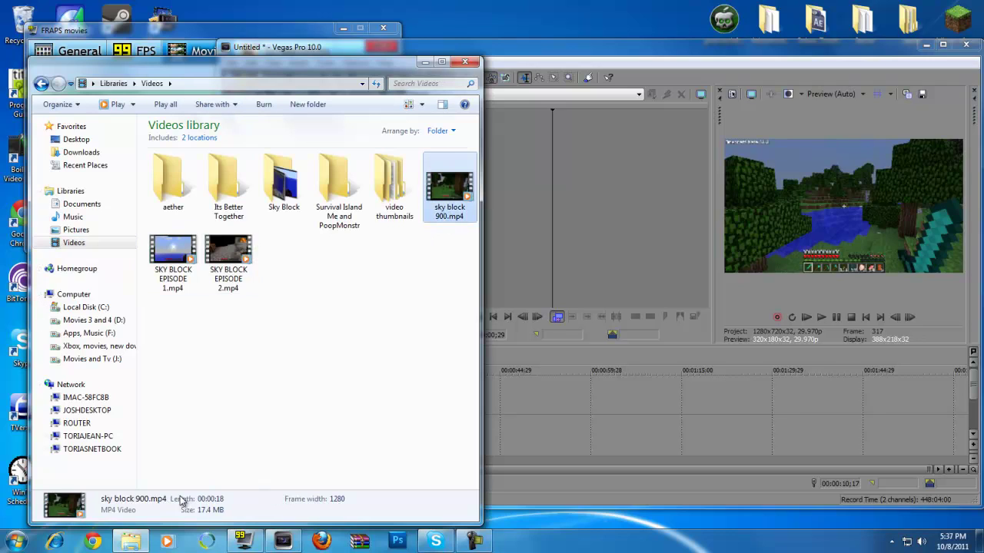
pyautogui.click(423, 248)
pyautogui.doubleClick(455, 213)
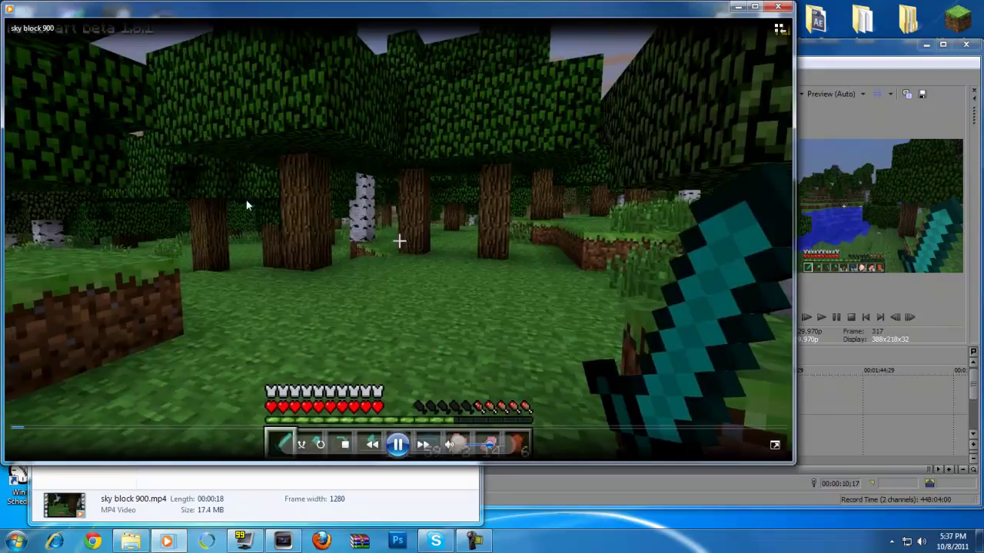
pyautogui.doubleClick(345, 277)
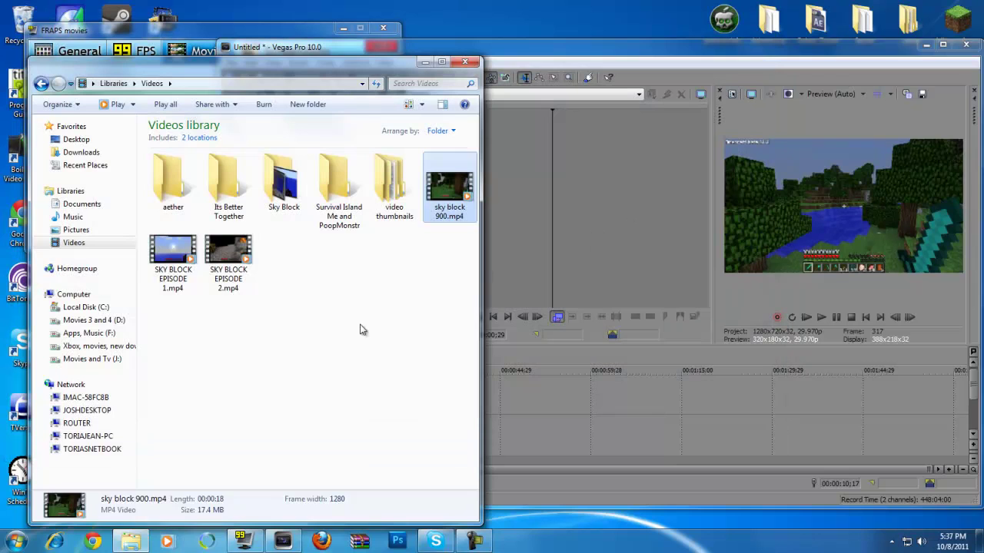
pyautogui.click(362, 330)
pyautogui.click(425, 63)
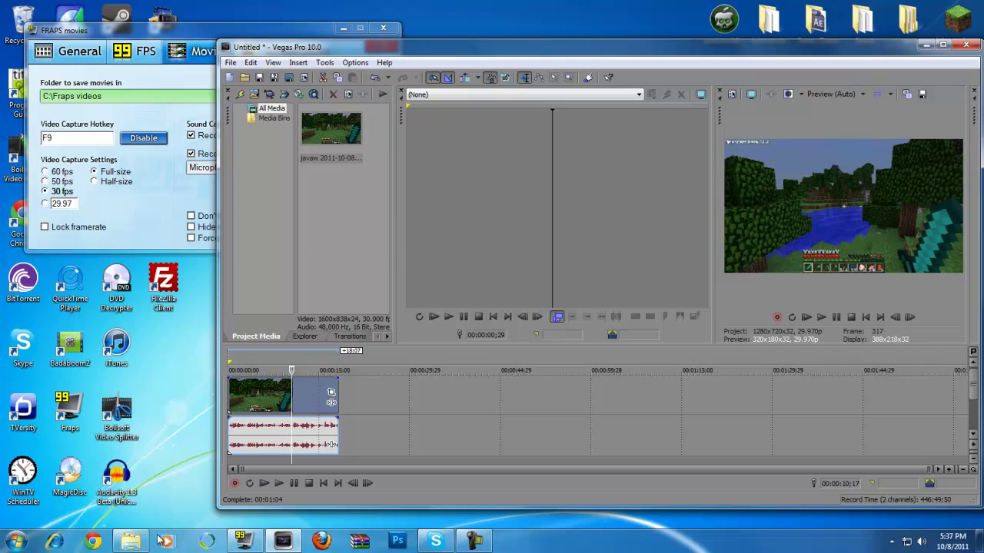
# Step: Drag SKY BLOCK EPISODE 1.mp4 and 2.mp4 into Project Media, close Explorer, and place Episode 1 on the timeline
pyautogui.click(132, 542)
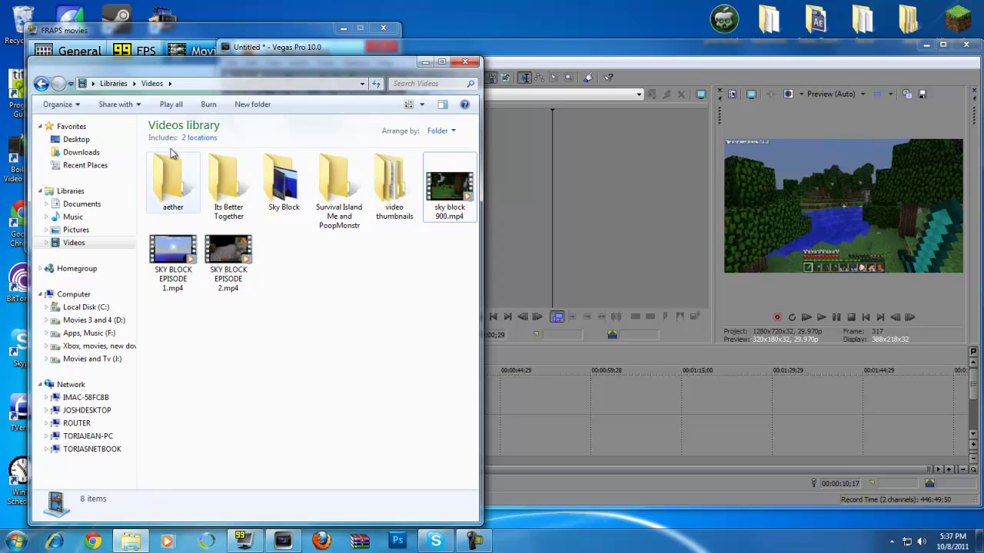
pyautogui.moveTo(189, 68); pyautogui.dragTo(656, 44)
pyautogui.moveTo(641, 229); pyautogui.dragTo(345, 229)
pyautogui.moveTo(670, 235); pyautogui.dragTo(348, 268)
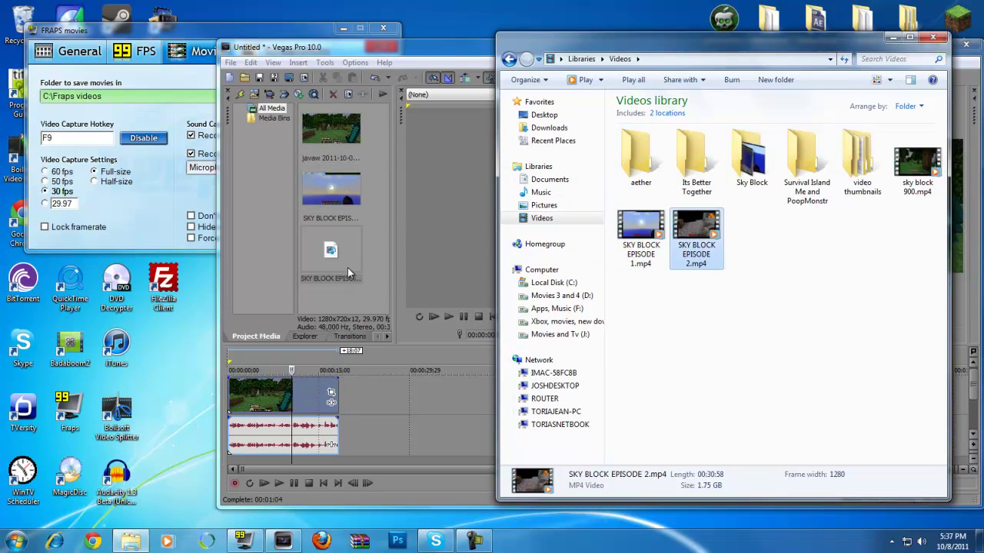
pyautogui.click(940, 39)
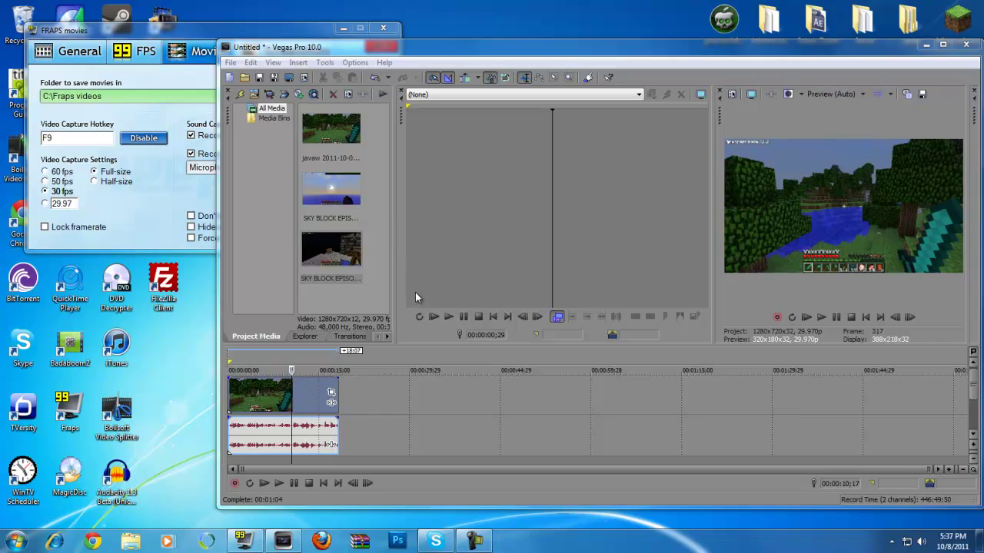
pyautogui.moveTo(338, 192); pyautogui.dragTo(342, 427)
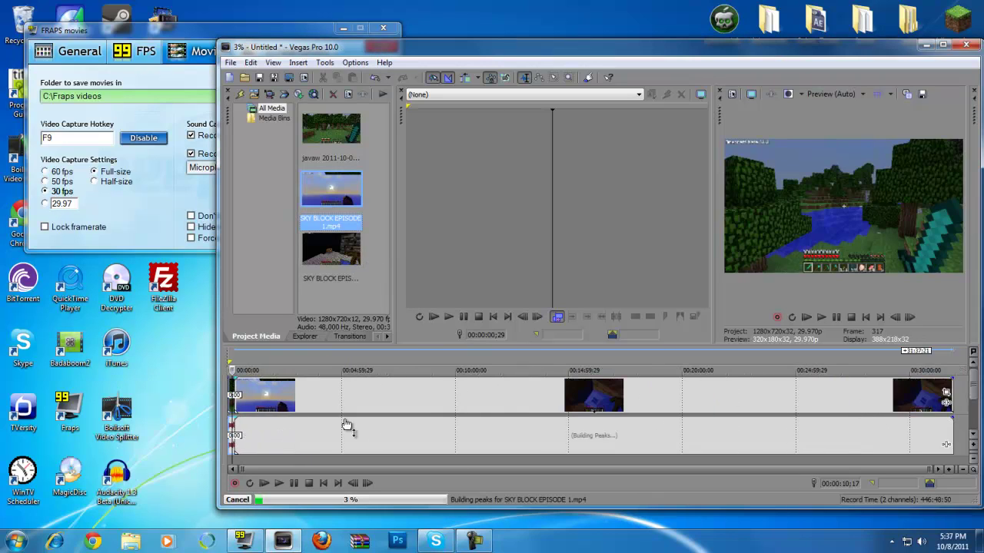
# Step: Zoom the timeline, widen the Vegas window, and select the range 0:00 to 3:14
pyautogui.click(382, 408)
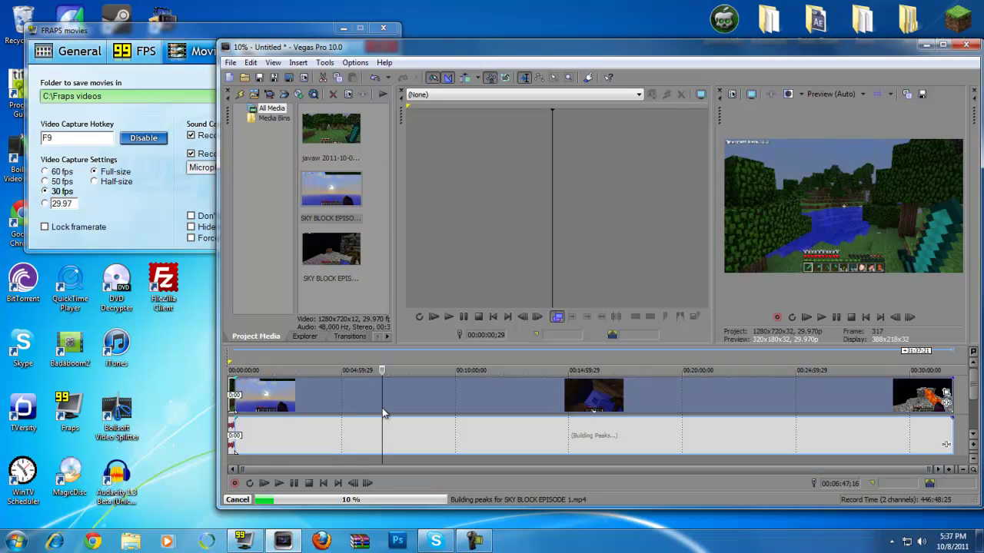
pyautogui.click(303, 419)
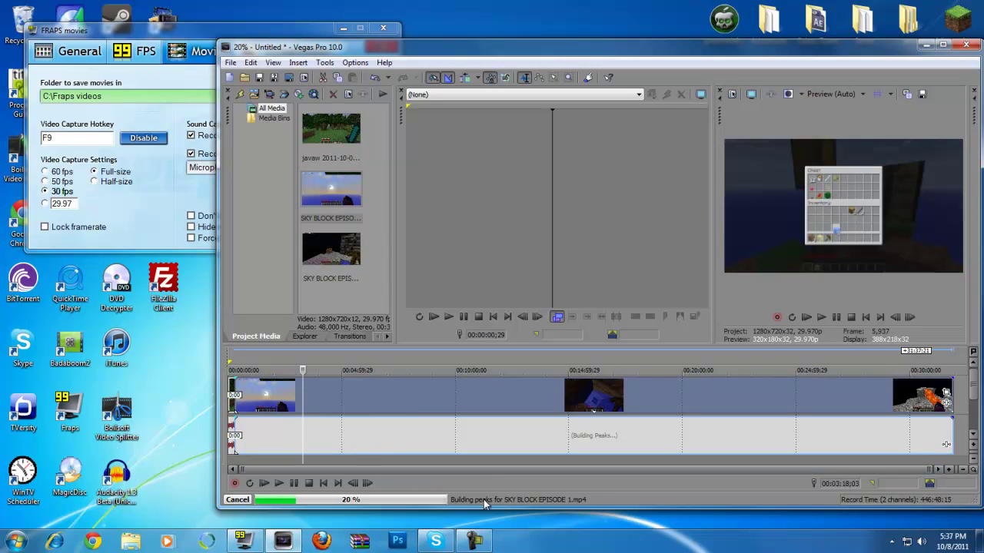
pyautogui.scroll(6, 244, 371)
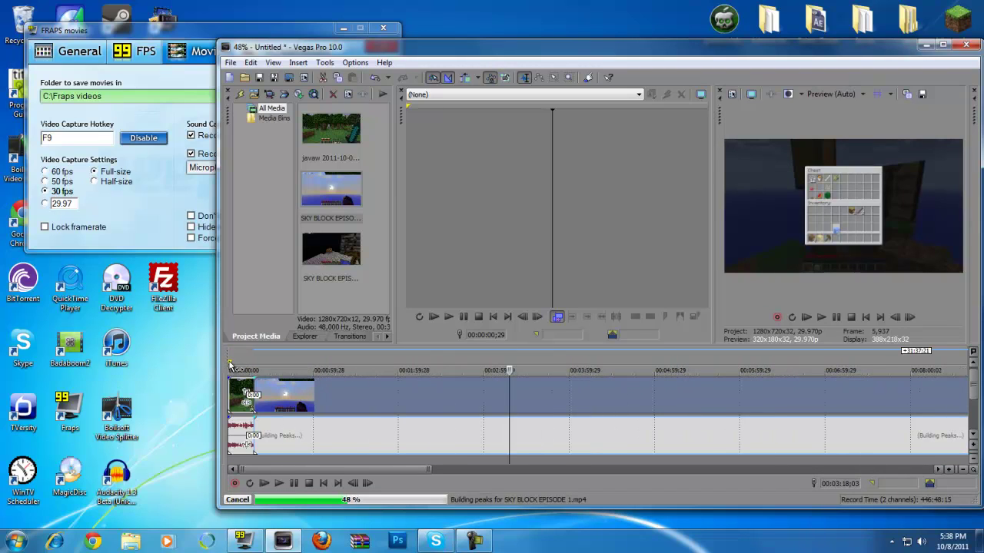
pyautogui.moveTo(231, 364); pyautogui.dragTo(375, 364)
pyautogui.moveTo(218, 382); pyautogui.dragTo(88, 382)
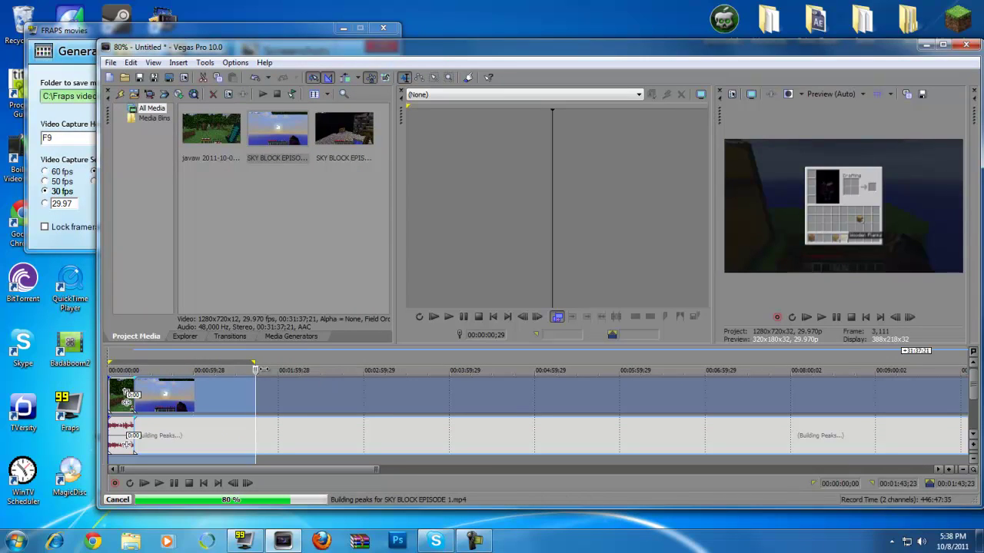
pyautogui.moveTo(254, 360)
pyautogui.mouseDown()
pyautogui.moveTo(393, 362)
pyautogui.moveTo(361, 362)
pyautogui.mouseUp()
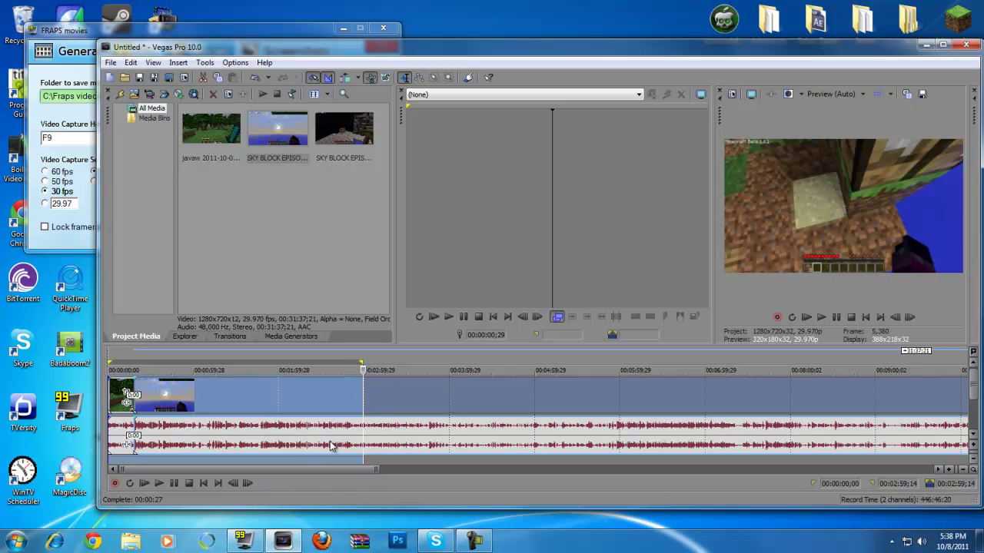
pyautogui.moveTo(362, 362); pyautogui.dragTo(384, 360)
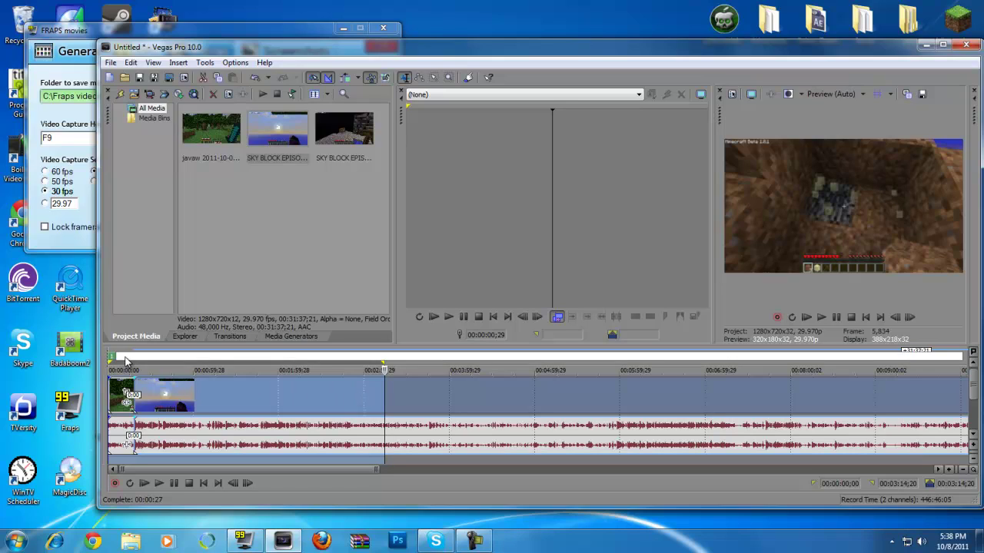
# Step: Mark regions 1–3 covering 0:00–3:14, 3:14–6:29 and 6:29–9:44
pyautogui.click(125, 359)
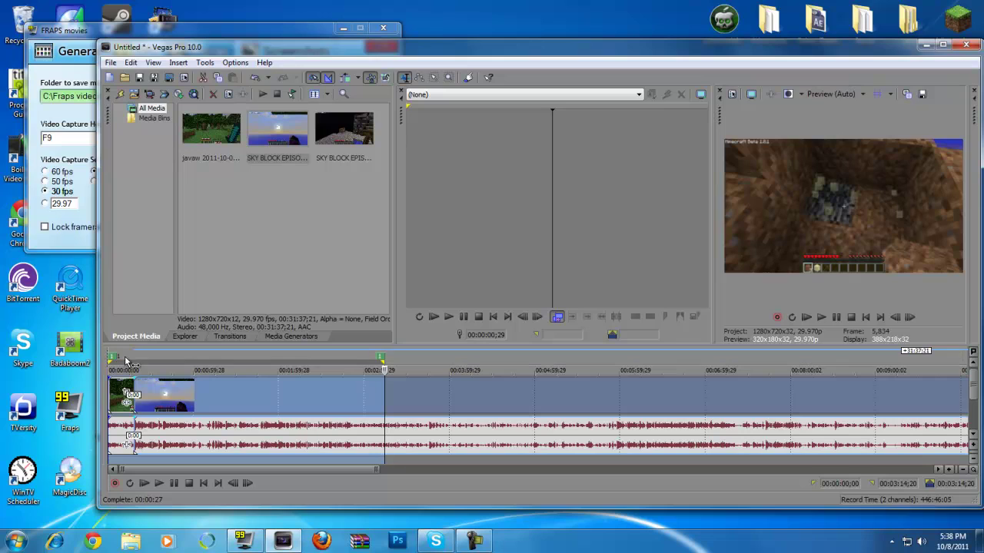
pyautogui.moveTo(156, 361); pyautogui.dragTo(435, 353)
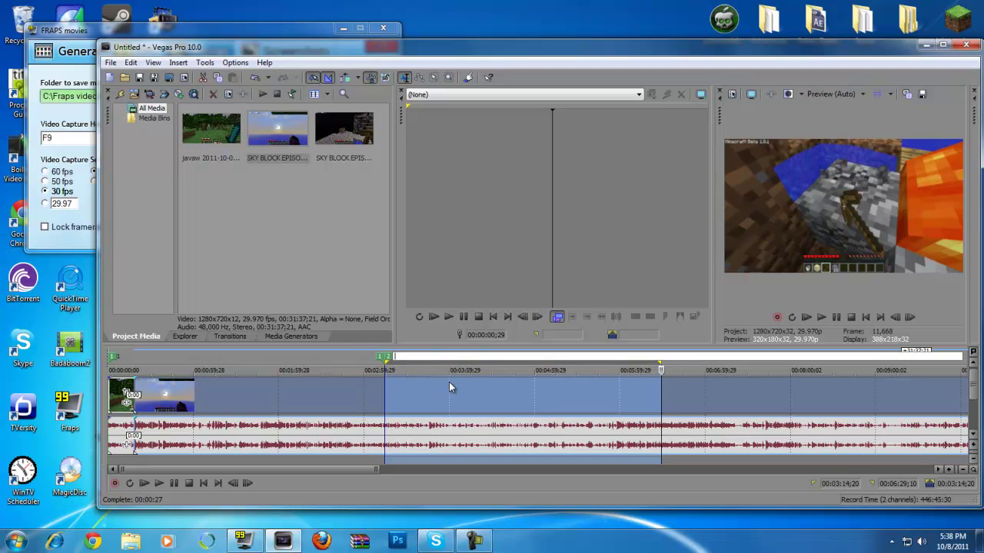
pyautogui.press('r')
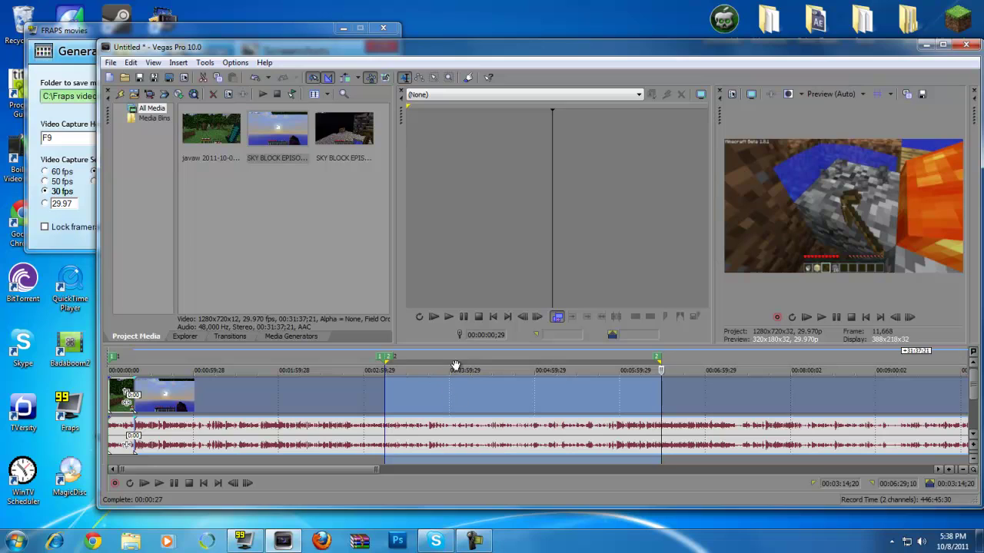
pyautogui.moveTo(455, 366); pyautogui.dragTo(731, 361)
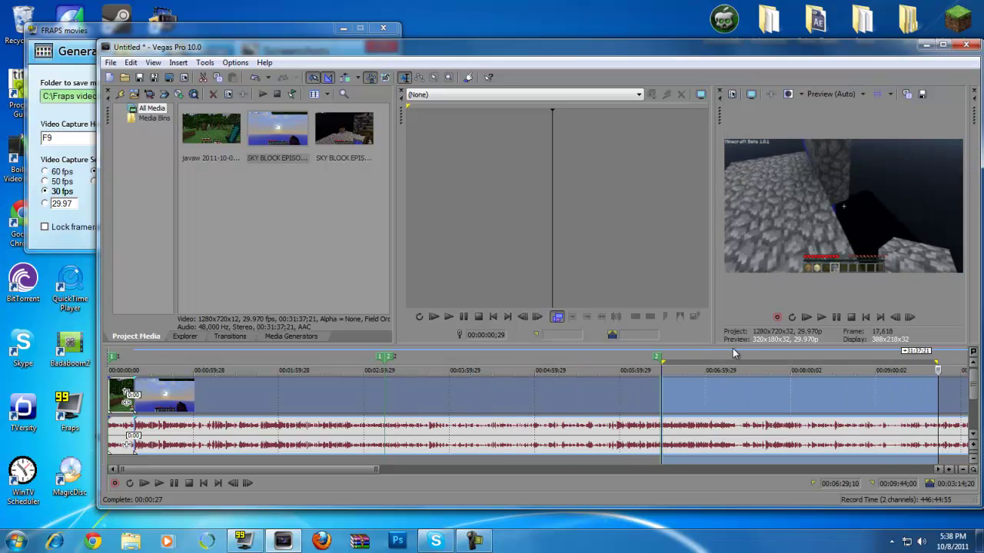
pyautogui.press('r')
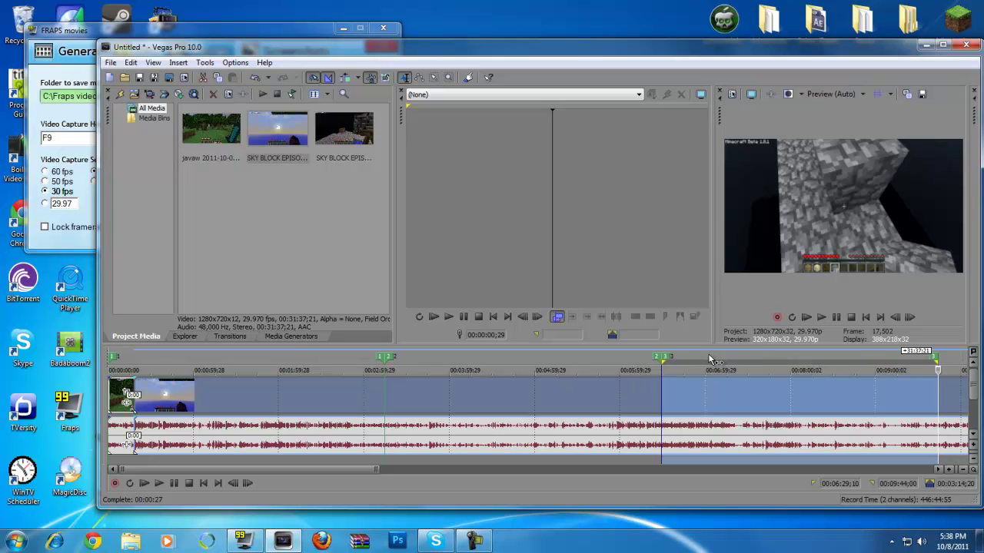
# Step: Launch the Batch Render script and cancel it without rendering
pyautogui.click(215, 63)
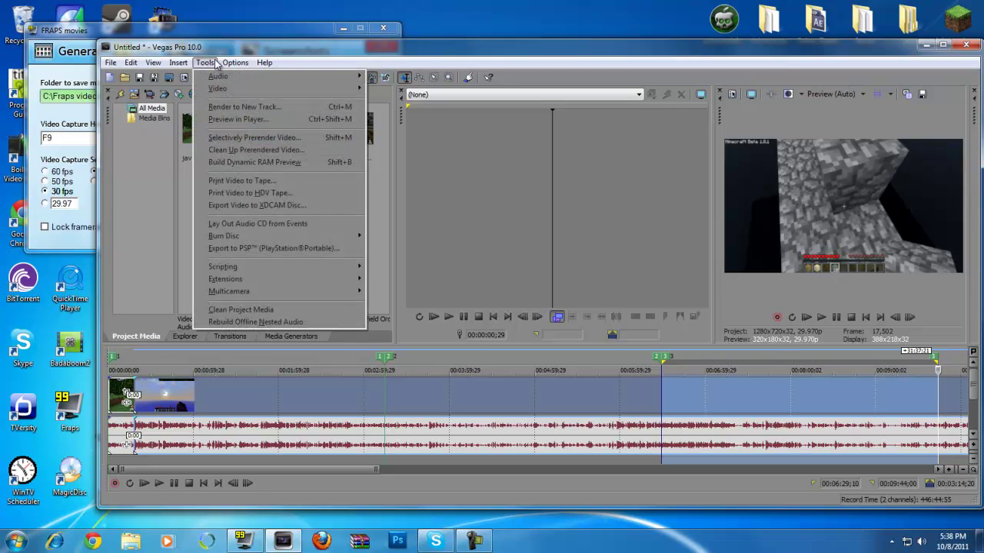
pyautogui.moveTo(266, 267)
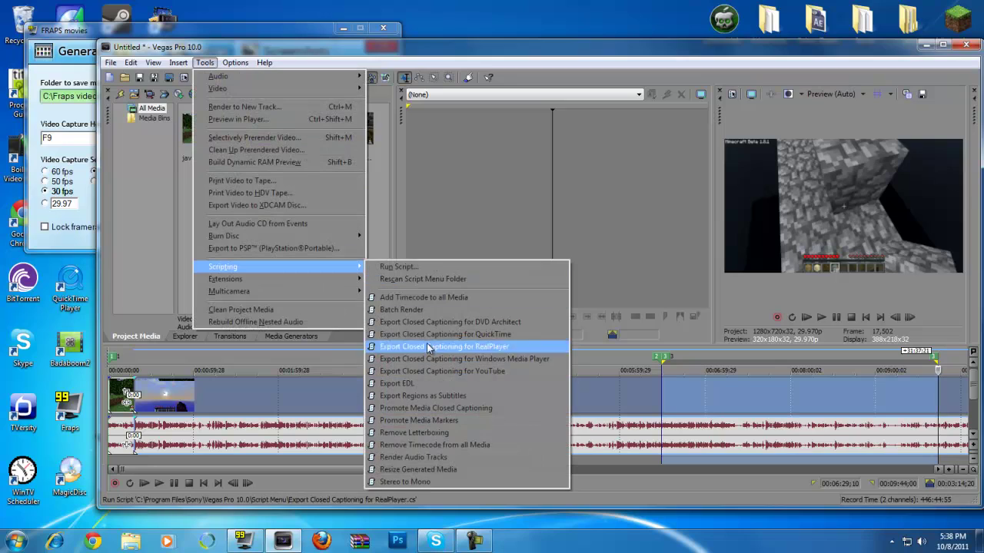
pyautogui.click(407, 312)
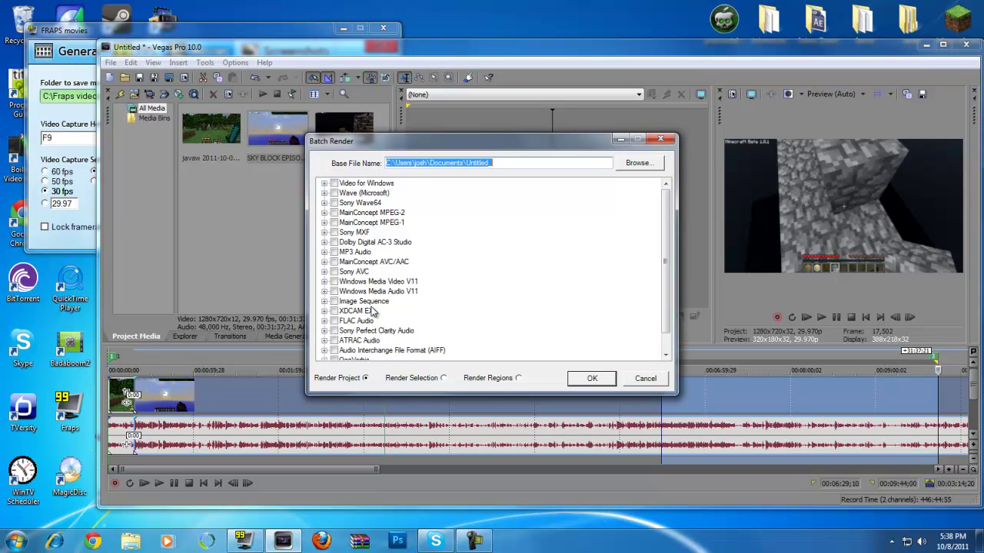
pyautogui.click(652, 379)
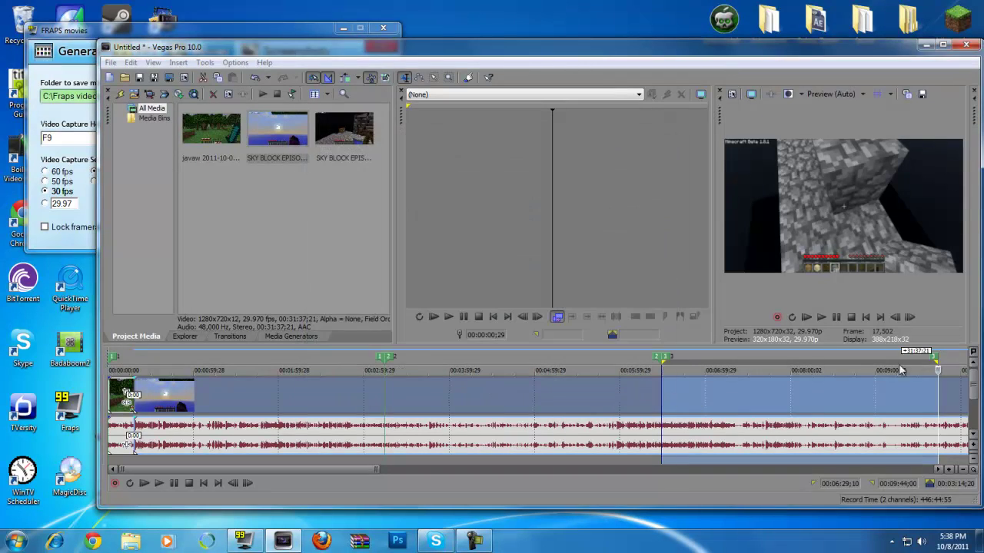
# Step: Move the region markers toward the episode start, undoing an accidental clip deletion
pyautogui.click(379, 361)
pyautogui.moveTo(379, 362); pyautogui.dragTo(129, 358)
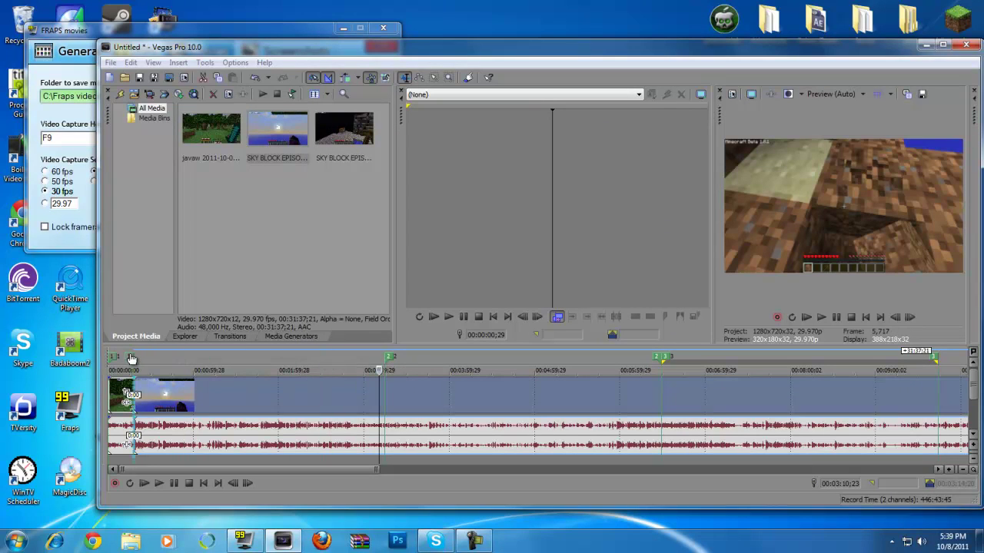
pyautogui.moveTo(657, 358)
pyautogui.mouseDown()
pyautogui.moveTo(395, 362)
pyautogui.moveTo(427, 366)
pyautogui.mouseUp()
pyautogui.press('Delete')
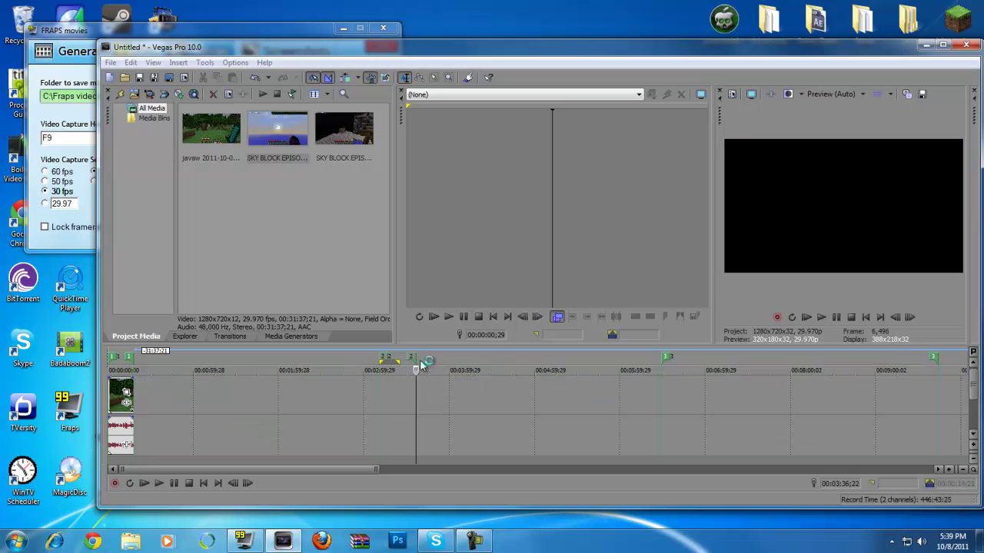
pyautogui.hotkey('ctrl', 'z')
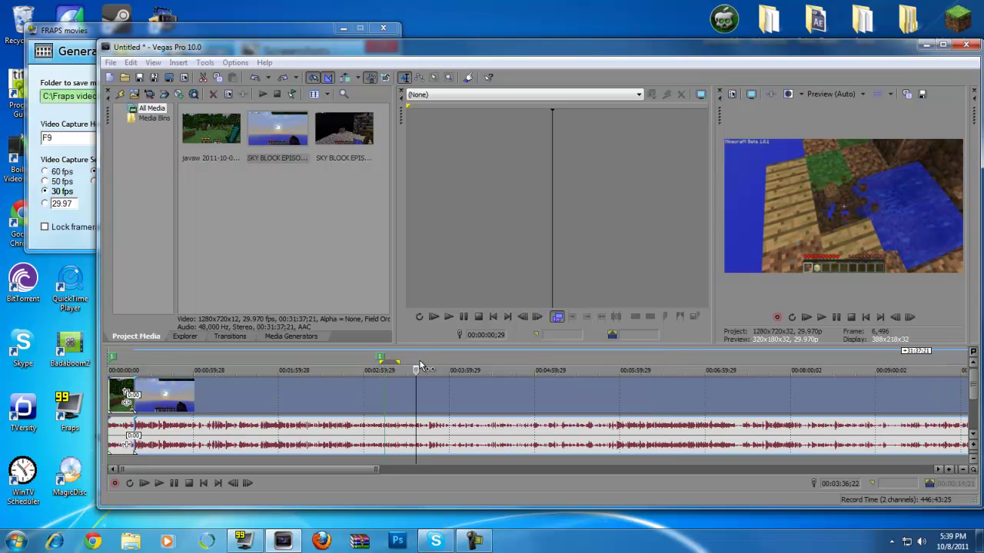
# Step: Mark 1:10–1:30 as unnamed region 2 and shift the loop span to 1:30–1:50
pyautogui.moveTo(395, 361)
pyautogui.mouseDown()
pyautogui.moveTo(195, 362)
pyautogui.moveTo(208, 361)
pyautogui.mouseUp()
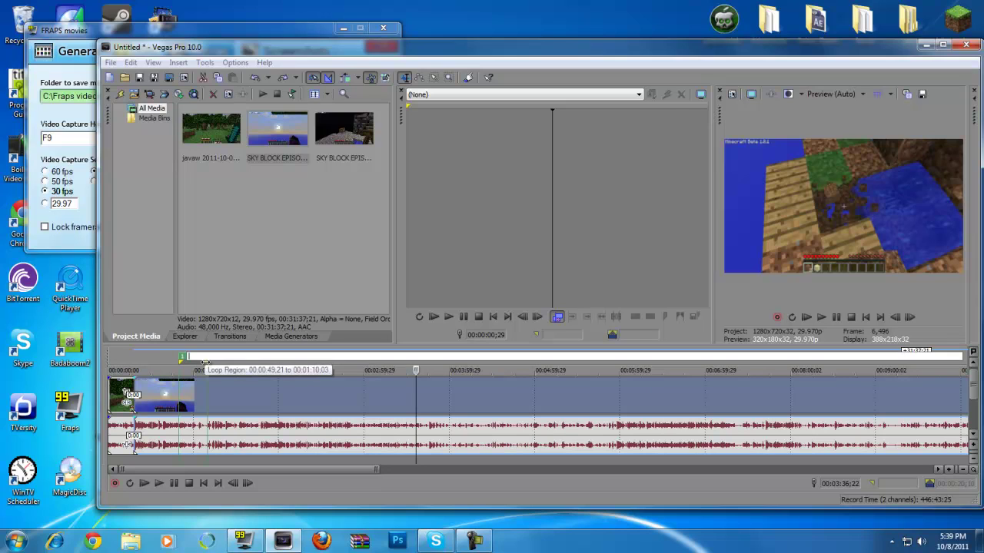
pyautogui.moveTo(209, 362); pyautogui.dragTo(233, 362)
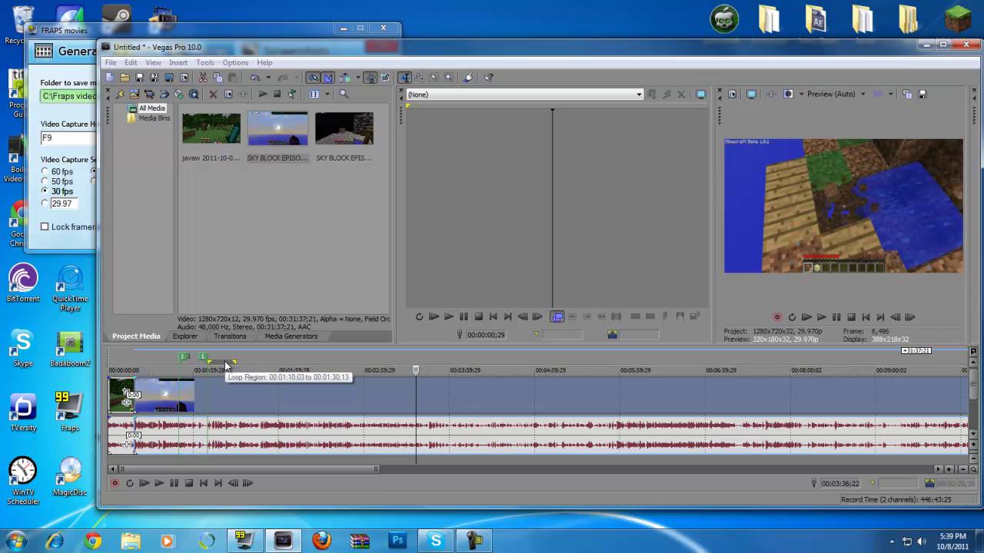
pyautogui.press('m')
pyautogui.press('Return')
pyautogui.moveTo(228, 367); pyautogui.dragTo(258, 369)
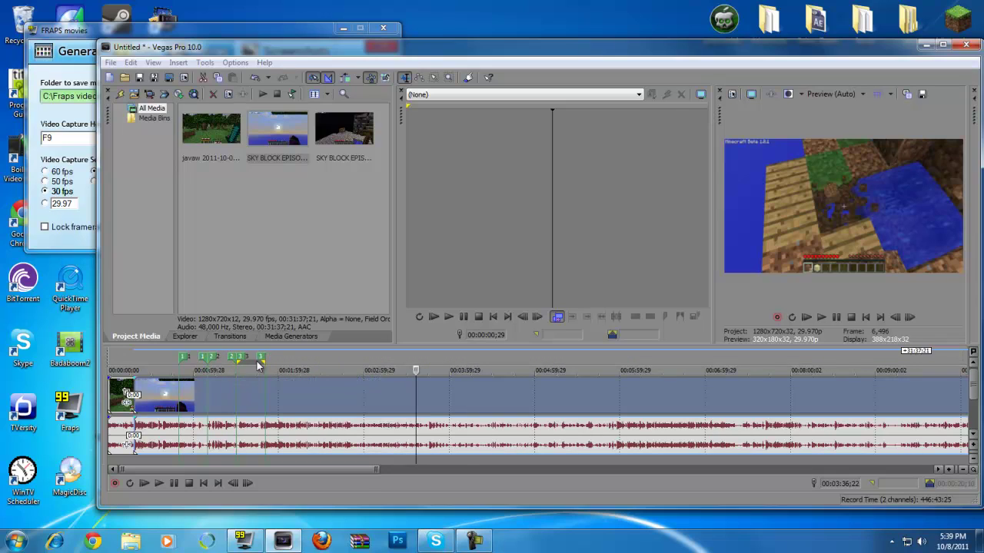
# Step: Make the 1:30–1:50 span region 3 and launch the Batch Render script
pyautogui.press('r')
pyautogui.click(235, 62)
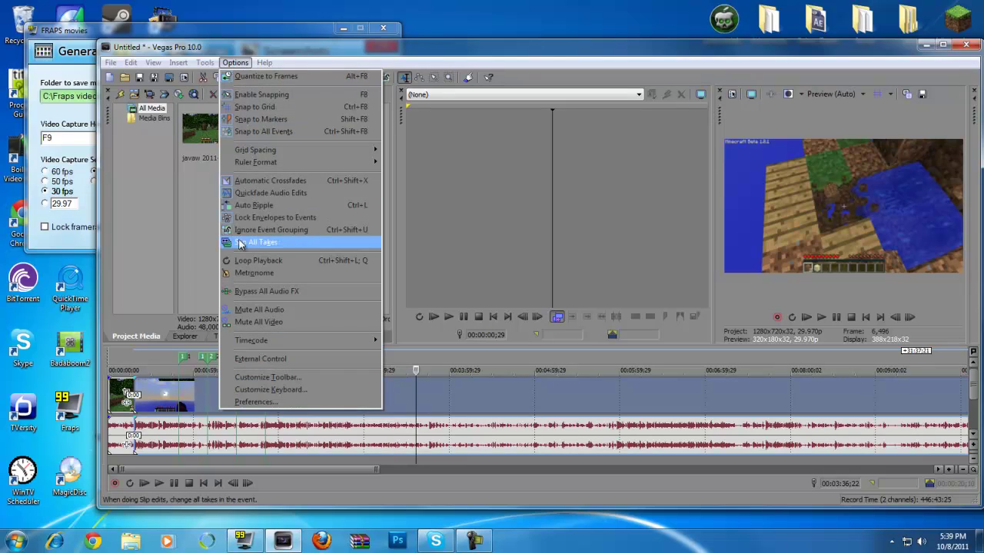
pyautogui.moveTo(204, 64)
pyautogui.moveTo(274, 267)
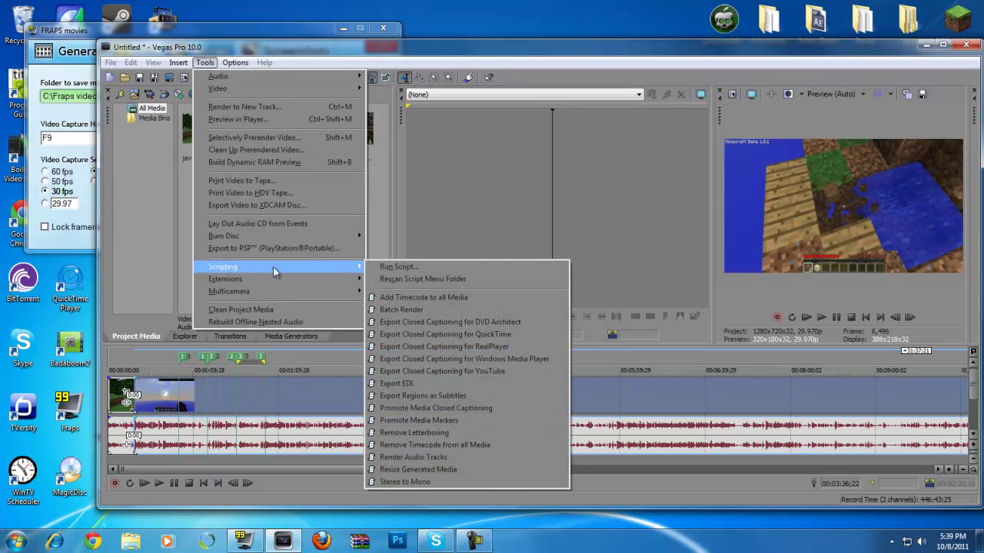
pyautogui.click(383, 312)
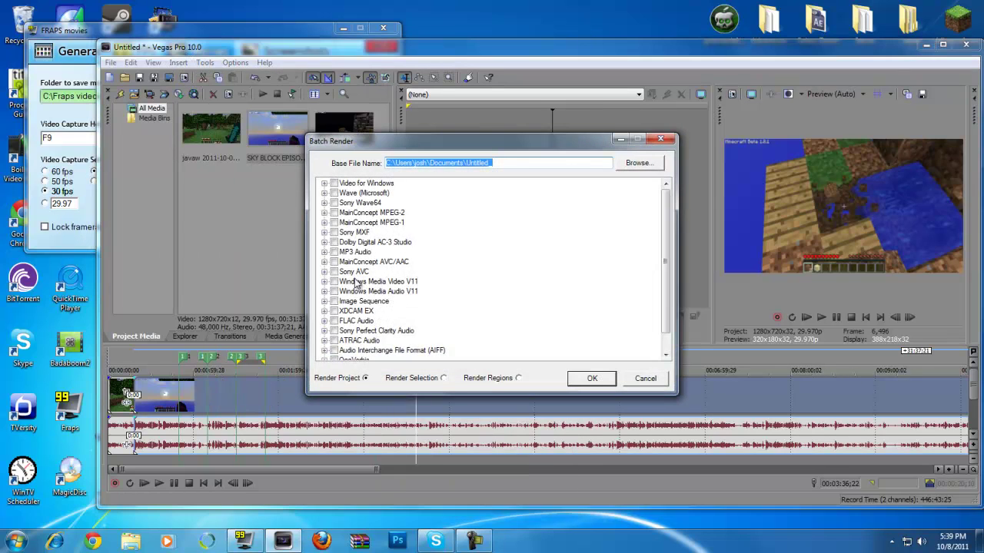
# Step: Batch render each region as a Sony AVC Internet 1280x720-30p MP4
pyautogui.doubleClick(335, 274)
pyautogui.scroll(-8, 361, 299)
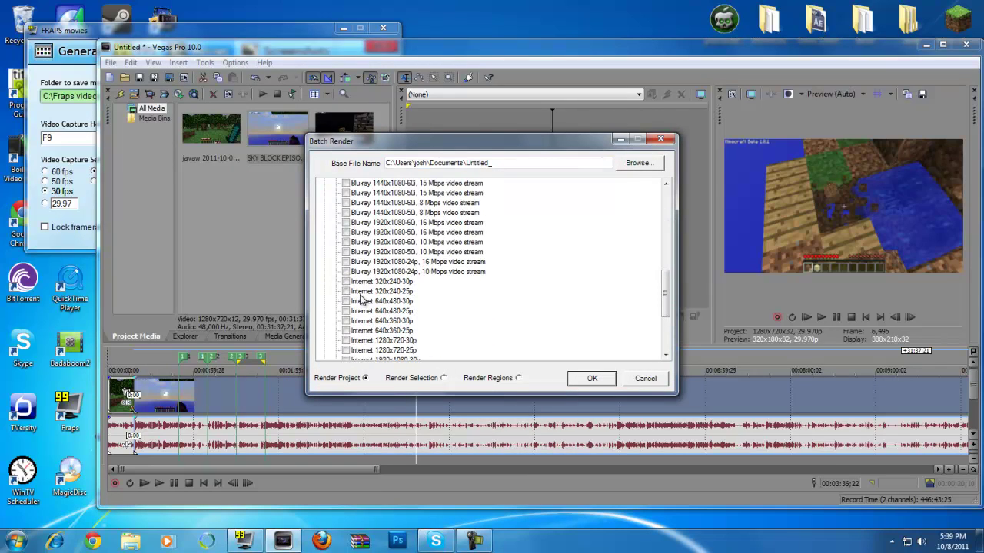
pyautogui.scroll(-1, 362, 299)
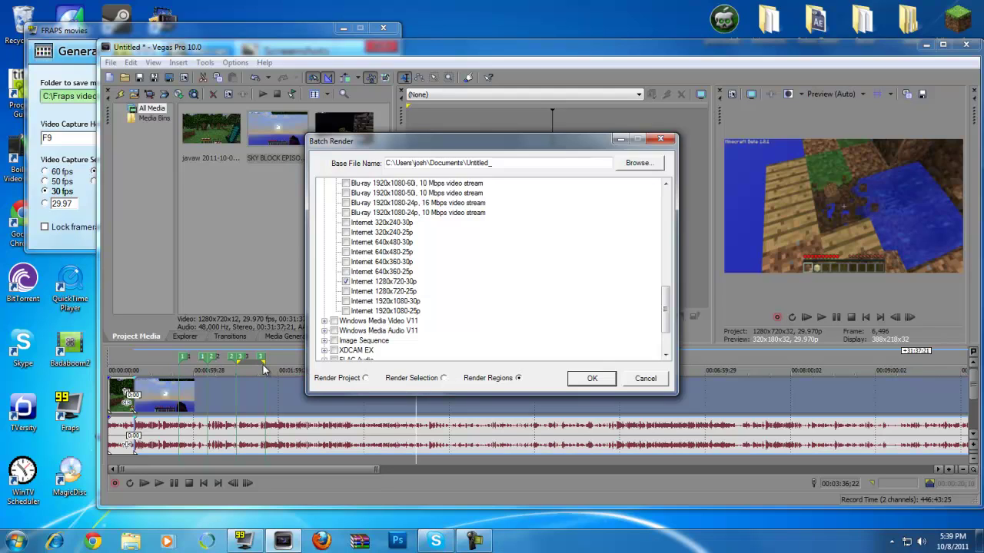
pyautogui.click(588, 379)
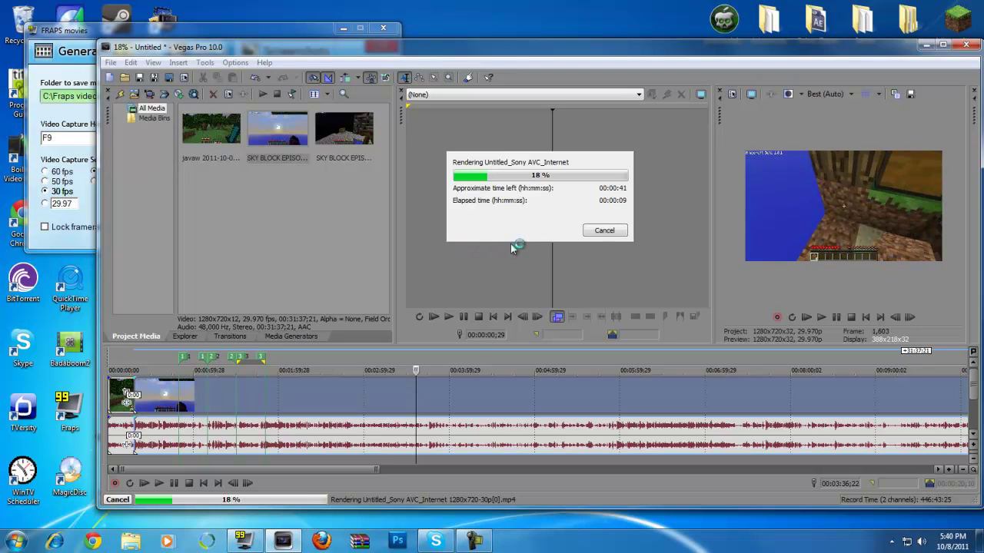
# Step: Open Windows Explorer and check SKY BLOCK EPISODE 1.mp4 in the Videos library
pyautogui.click(132, 541)
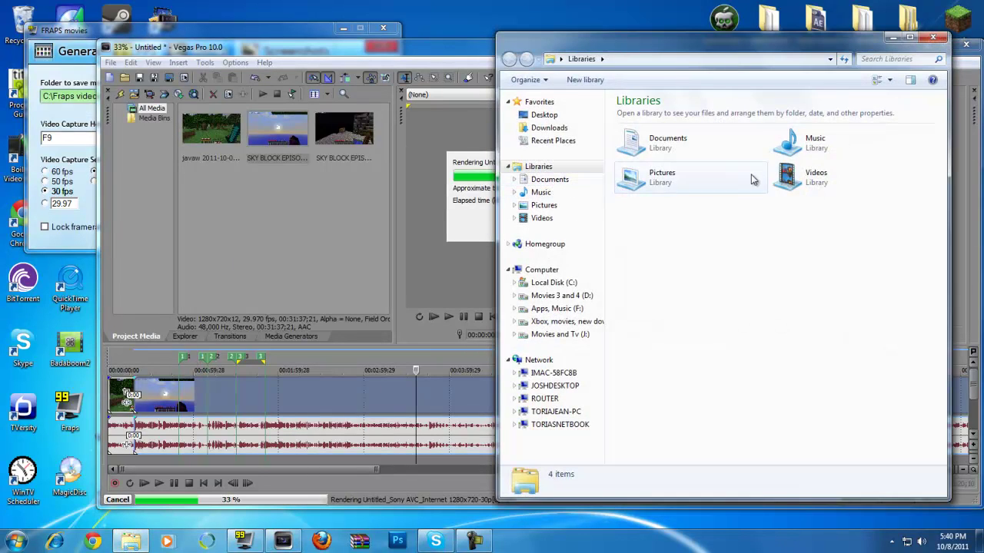
pyautogui.doubleClick(795, 177)
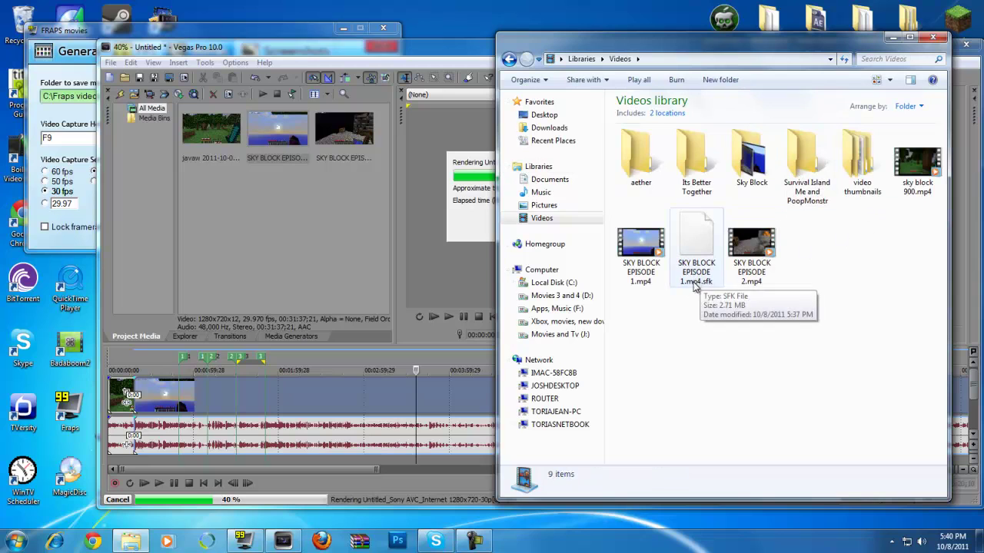
pyautogui.click(657, 291)
pyautogui.click(665, 314)
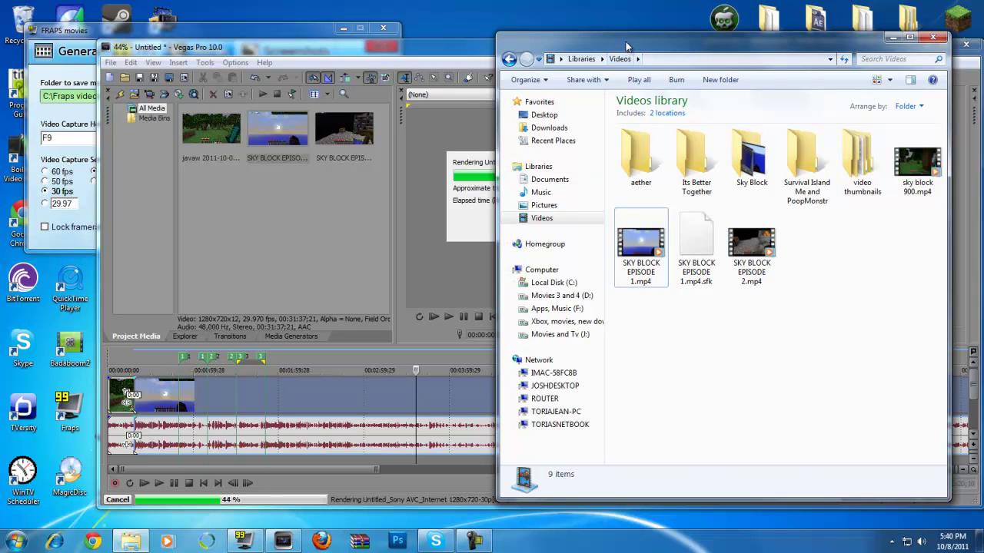
pyautogui.moveTo(624, 49); pyautogui.dragTo(413, 67)
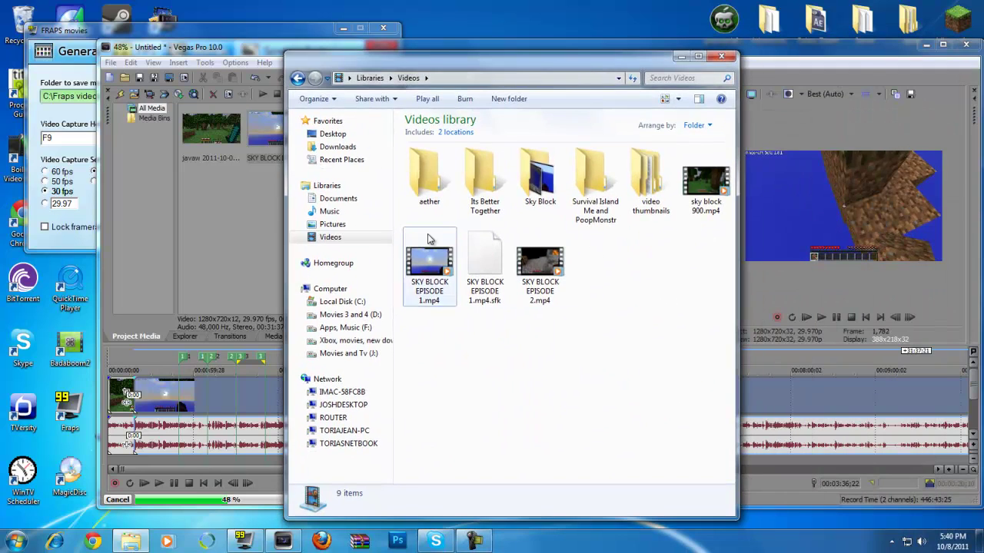
# Step: Locate the first rendered region file in the Documents library, then close Explorer
pyautogui.click(351, 202)
pyautogui.click(489, 266)
pyautogui.scroll(-5, 490, 273)
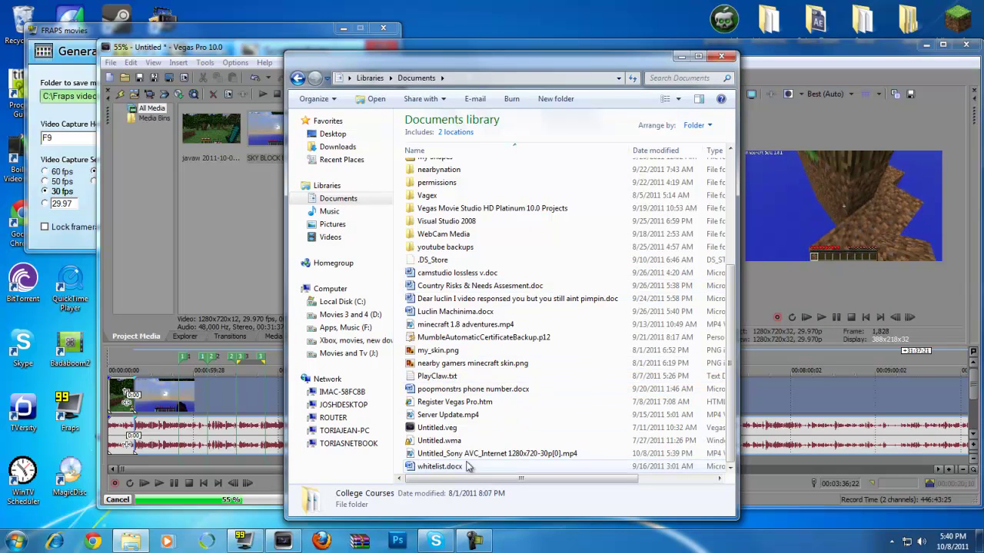
pyautogui.moveTo(406, 61); pyautogui.dragTo(644, 30)
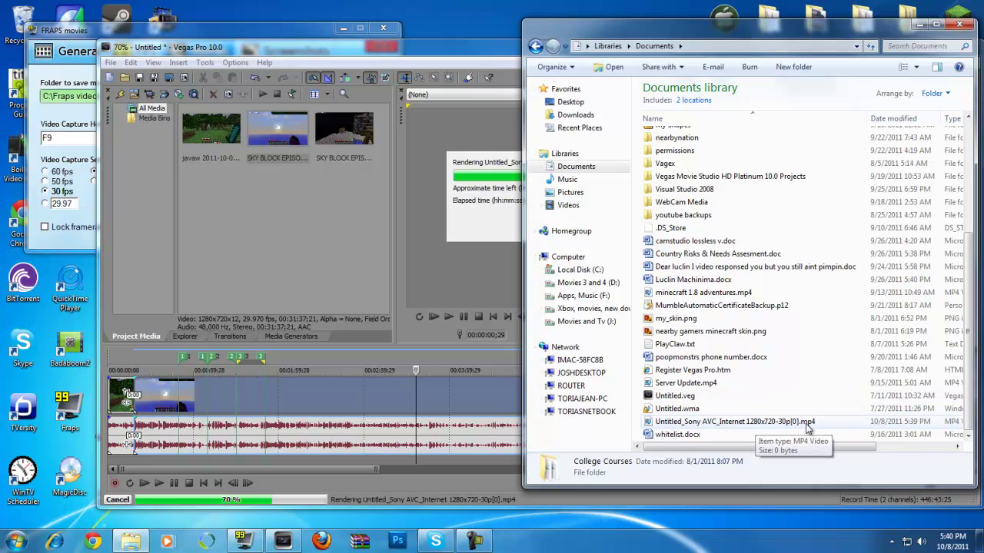
pyautogui.click(961, 27)
pyautogui.click(606, 230)
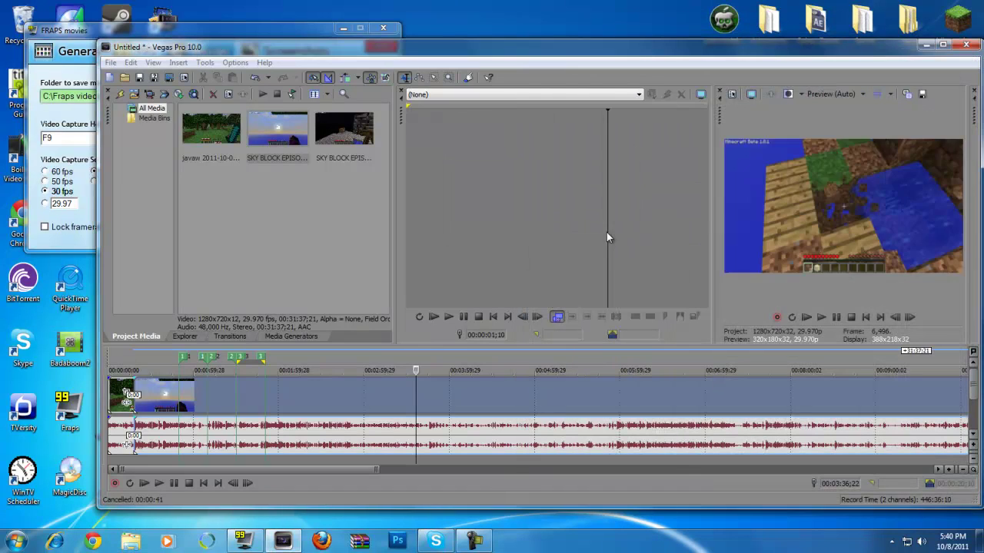
pyautogui.click(204, 62)
pyautogui.moveTo(262, 269)
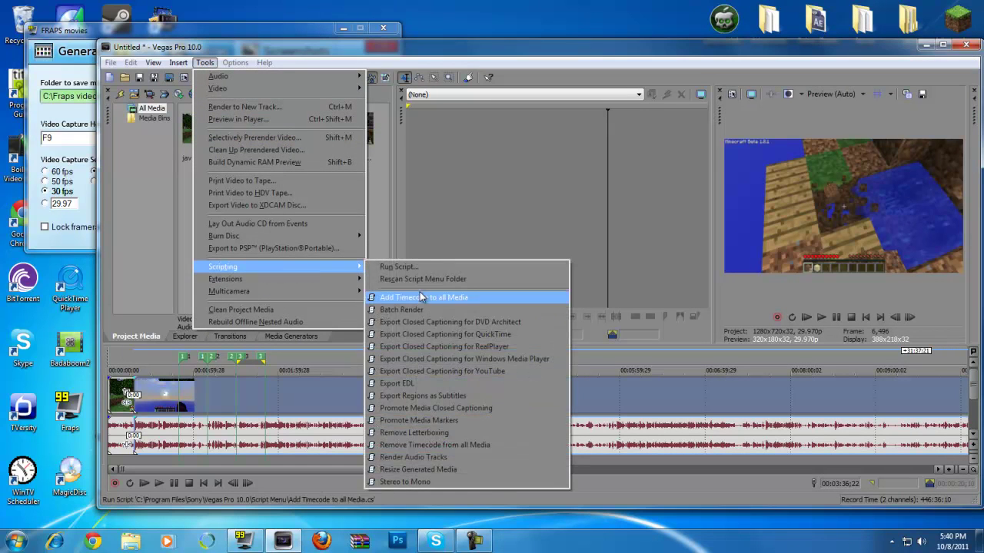
pyautogui.click(413, 305)
pyautogui.moveTo(494, 163); pyautogui.dragTo(467, 164)
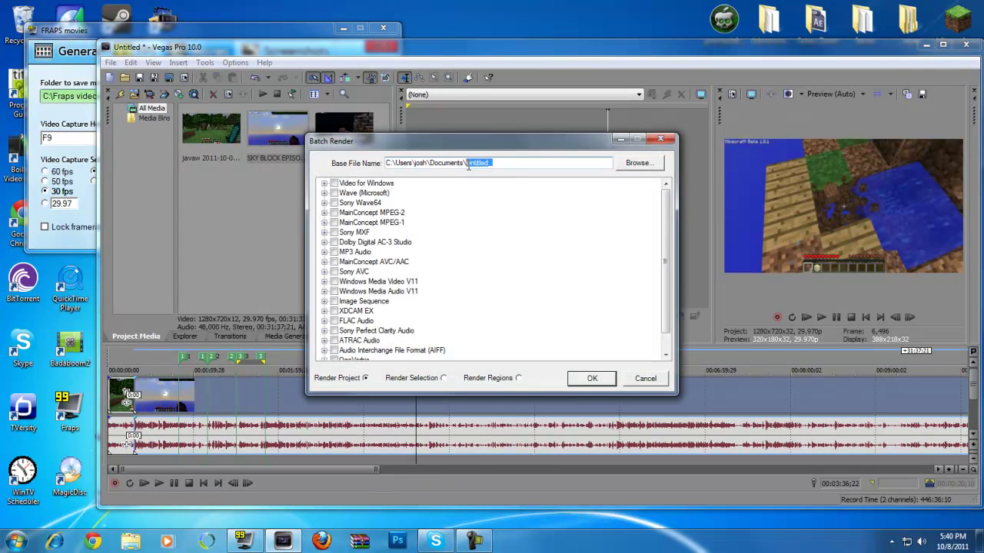
pyautogui.click(512, 162)
pyautogui.click(645, 378)
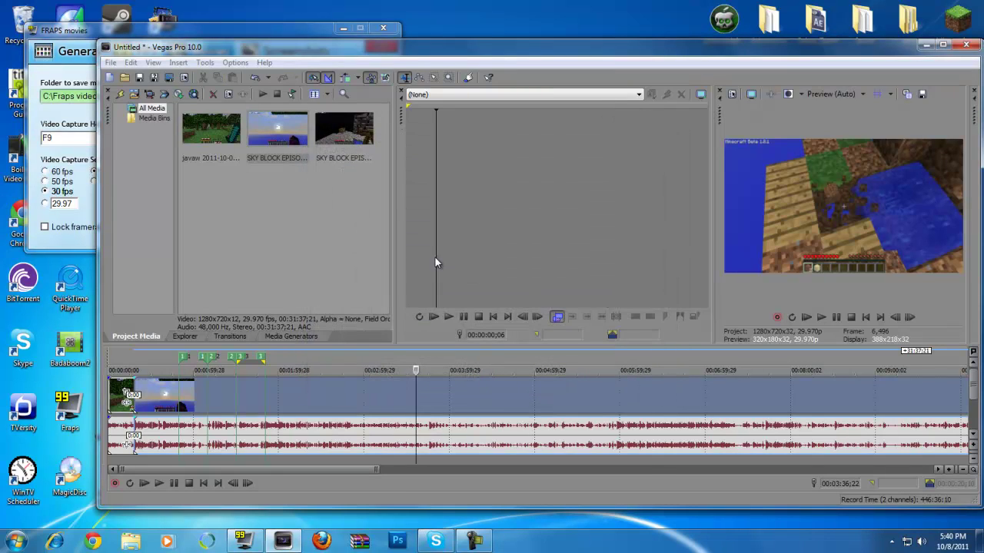